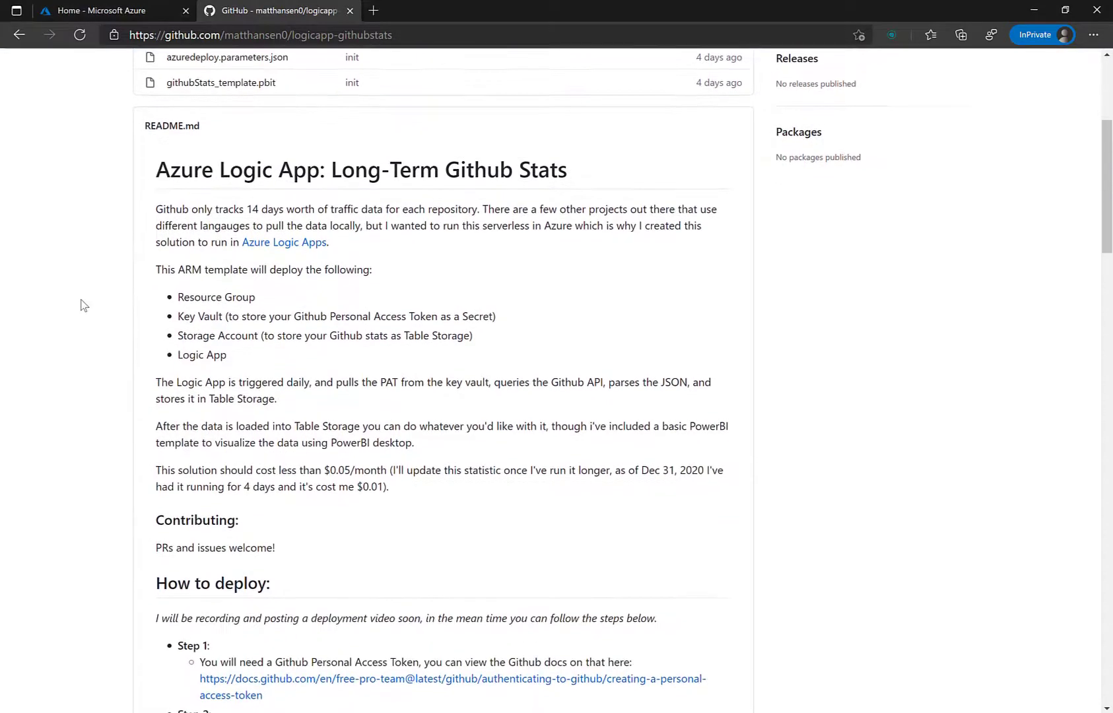
Step: Use the README's Deploy to Azure button and switch to the new Custom deployment tab
scroll(84, 305, down, 4)
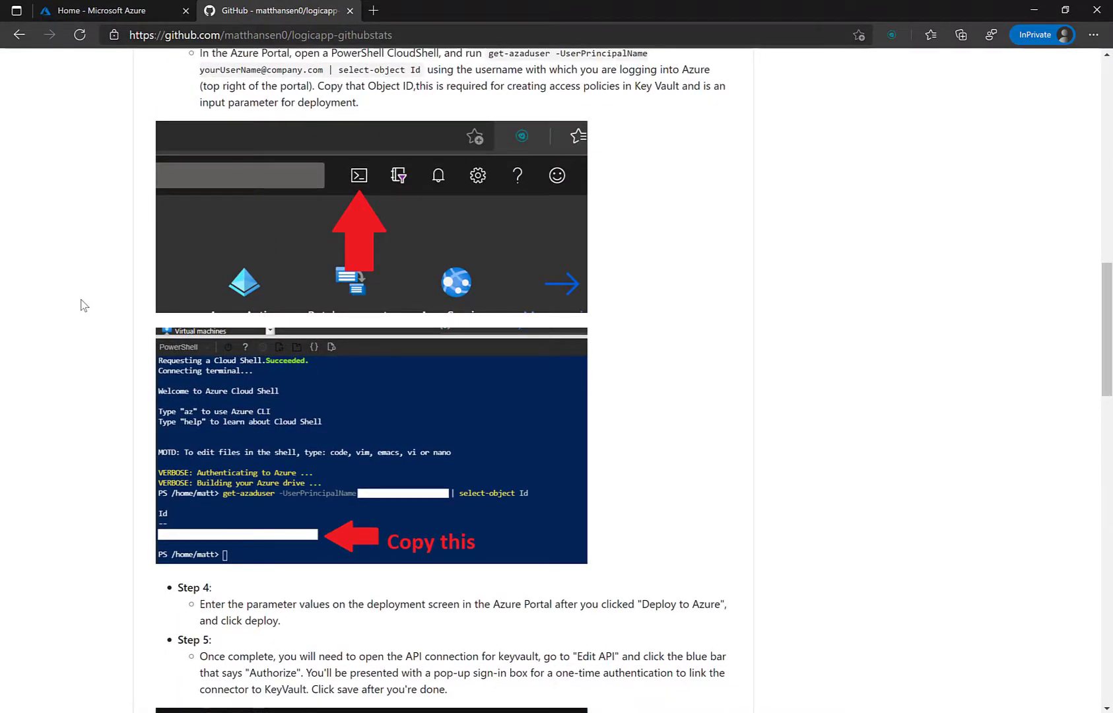
scroll(84, 305, down, 6)
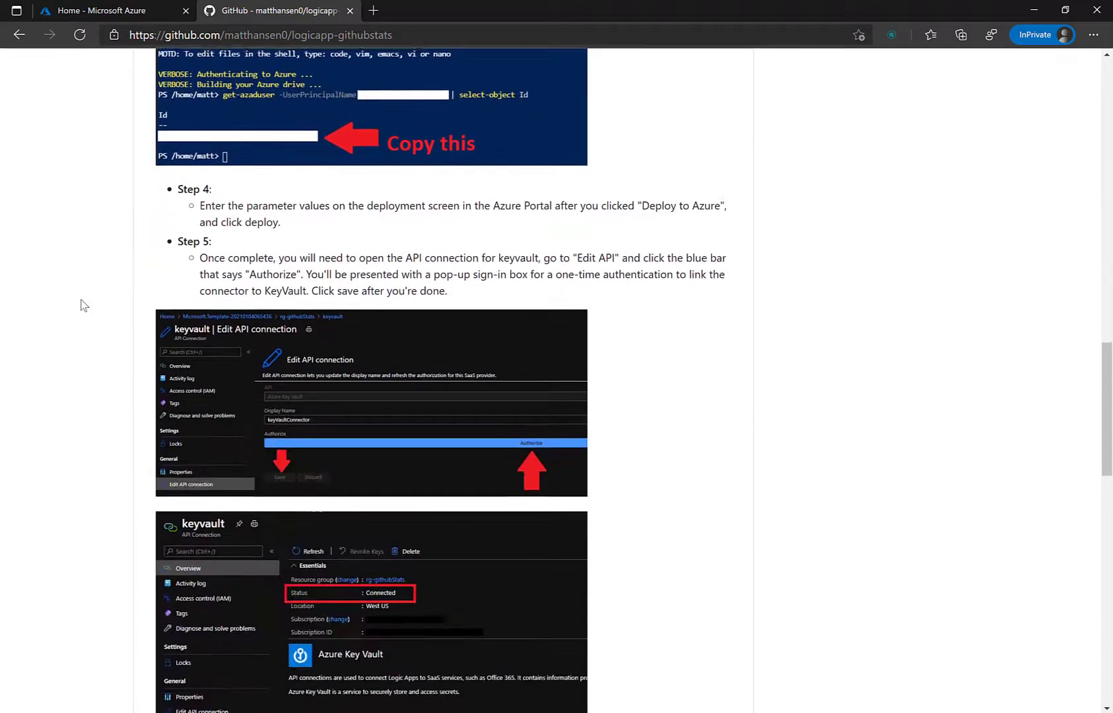
scroll(84, 305, down, 11)
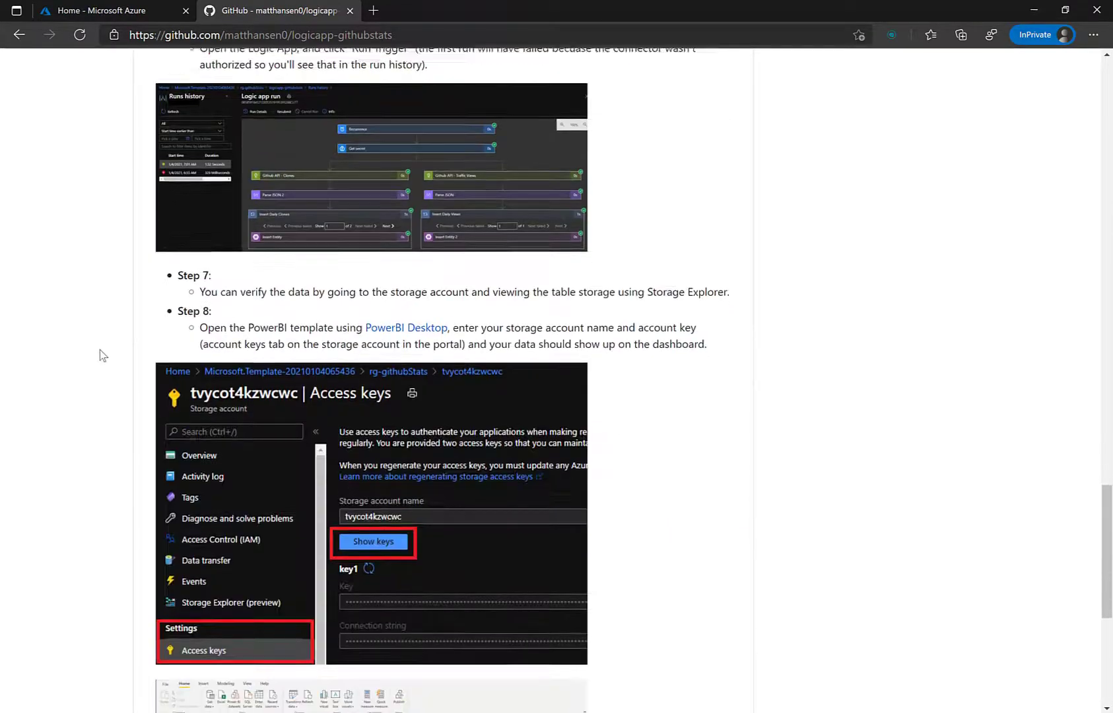
scroll(100, 355, down, 6)
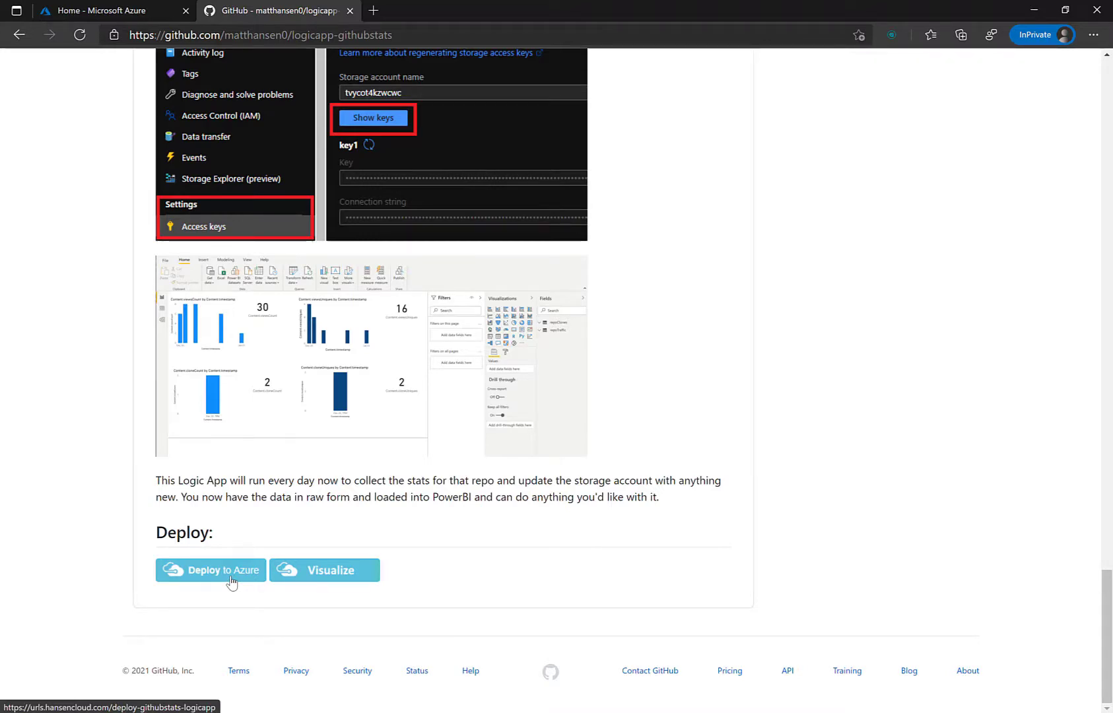
scroll(231, 581, up, 15)
scroll(231, 581, up, 8)
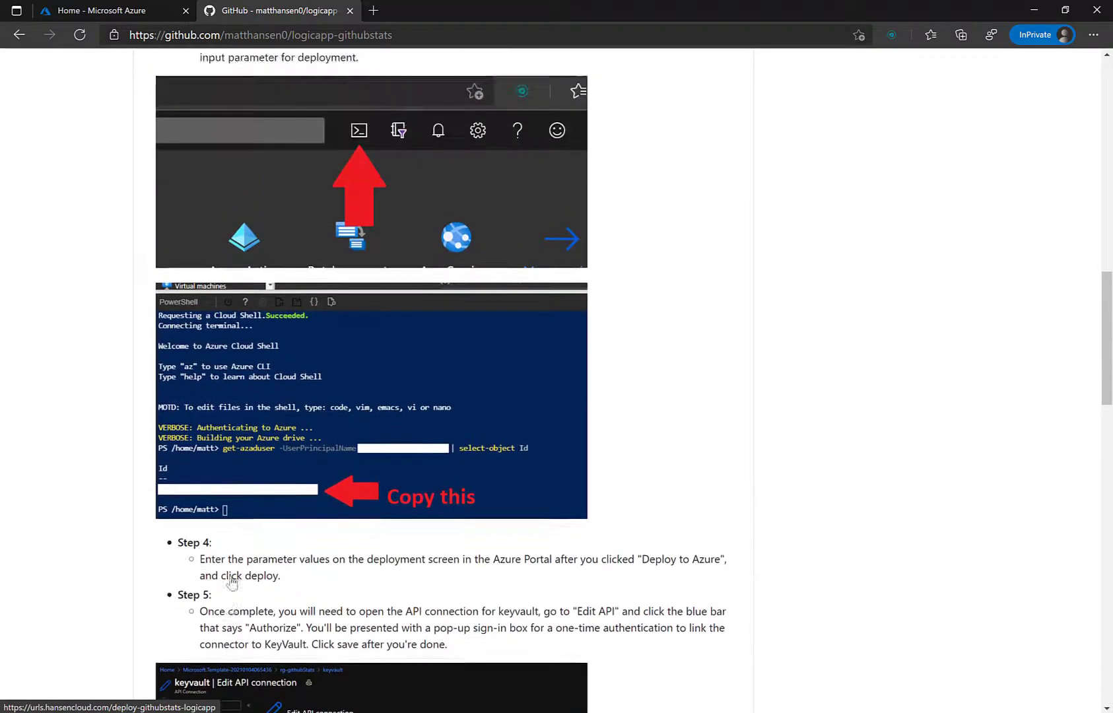
scroll(235, 580, down, 1)
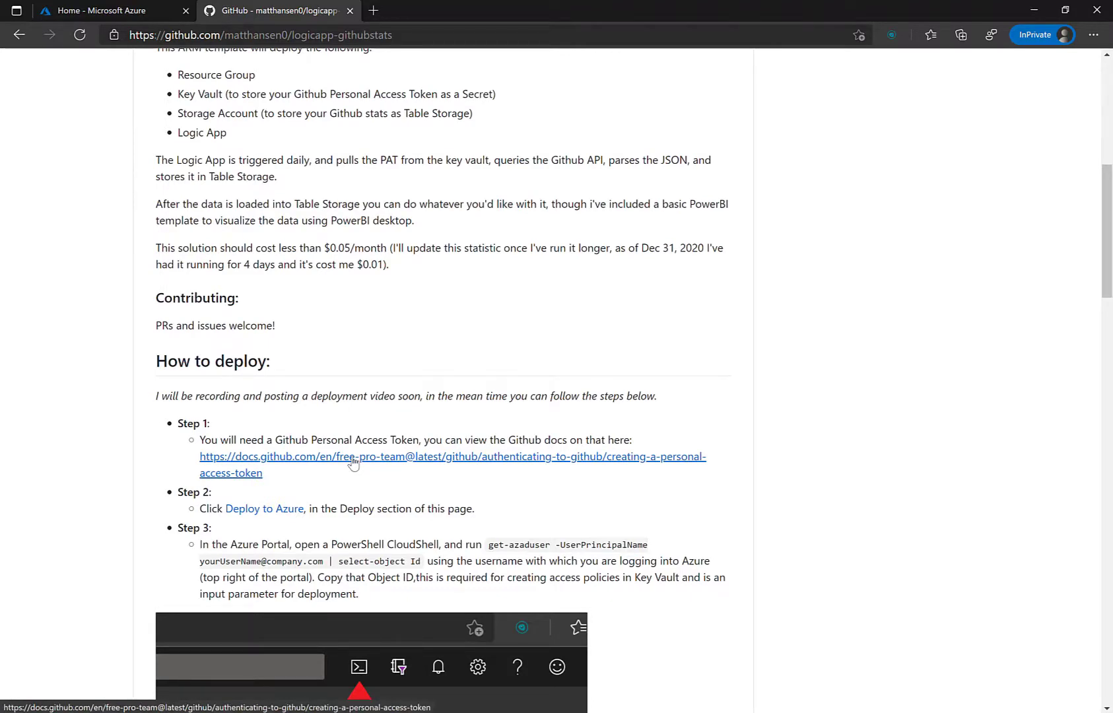
scroll(353, 462, down, 15)
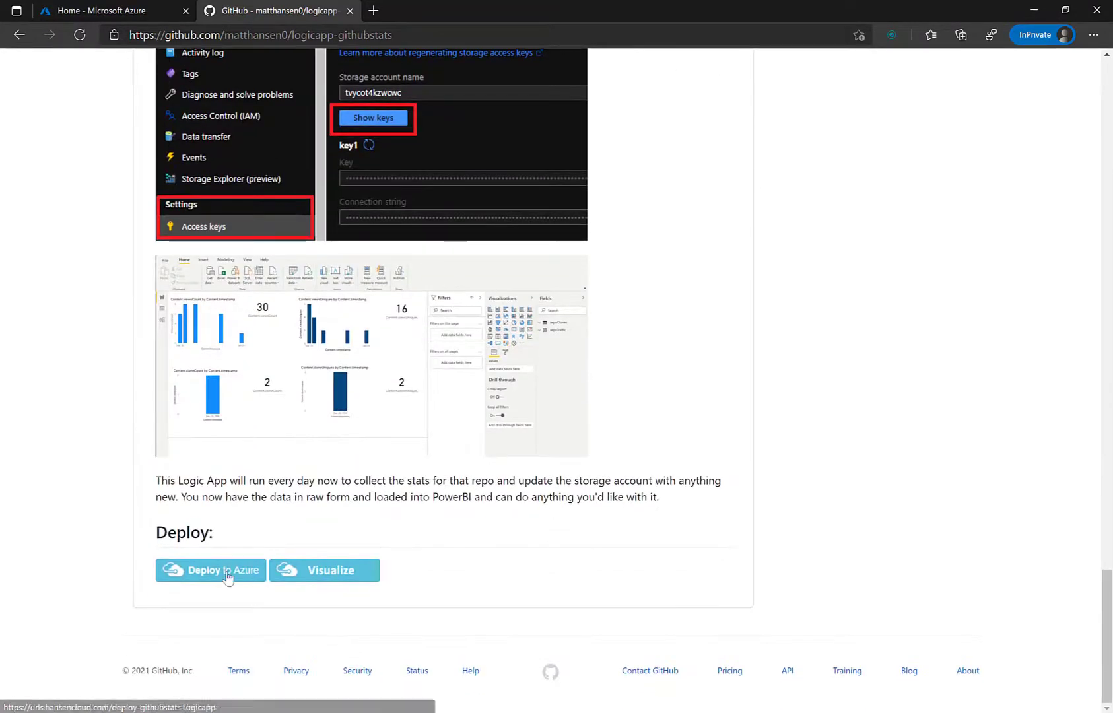
click(228, 576)
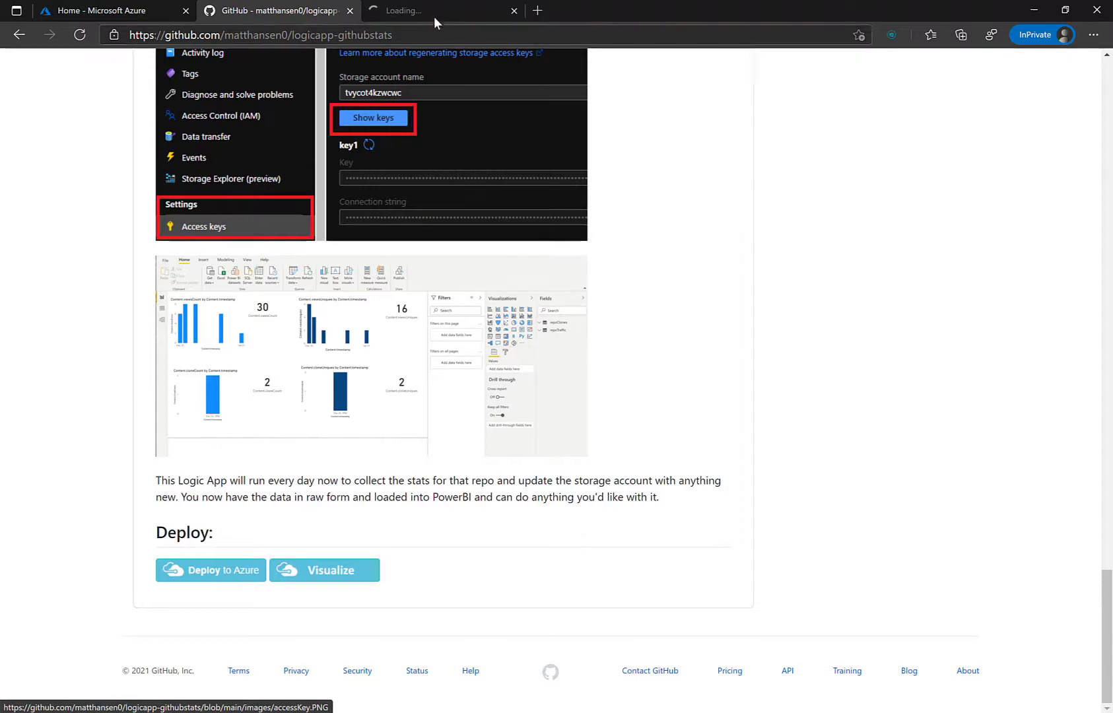
click(436, 9)
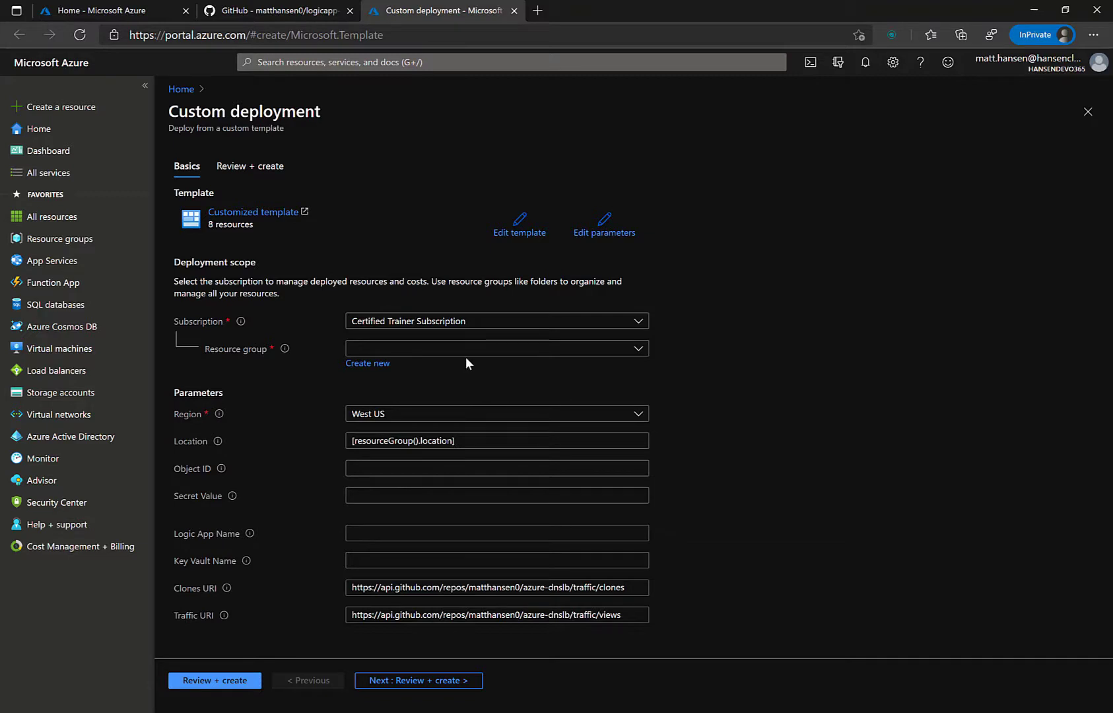
Step: Create a new resource group named rg-githubstats for the deployment
click(368, 373)
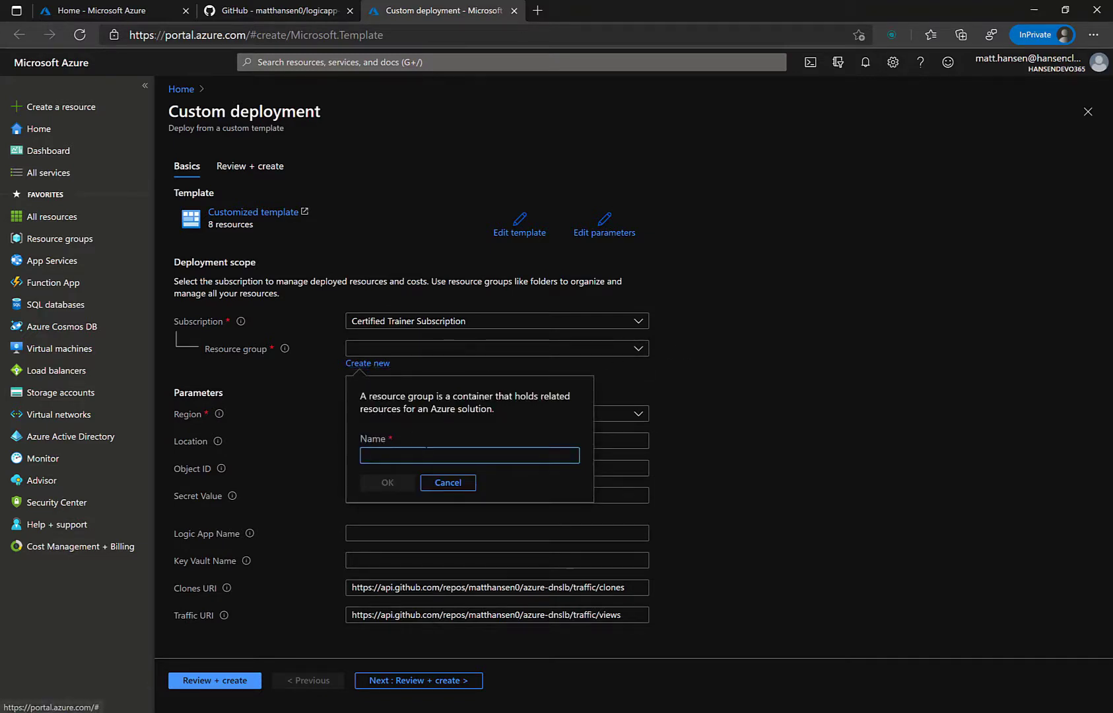
text(rg-g)
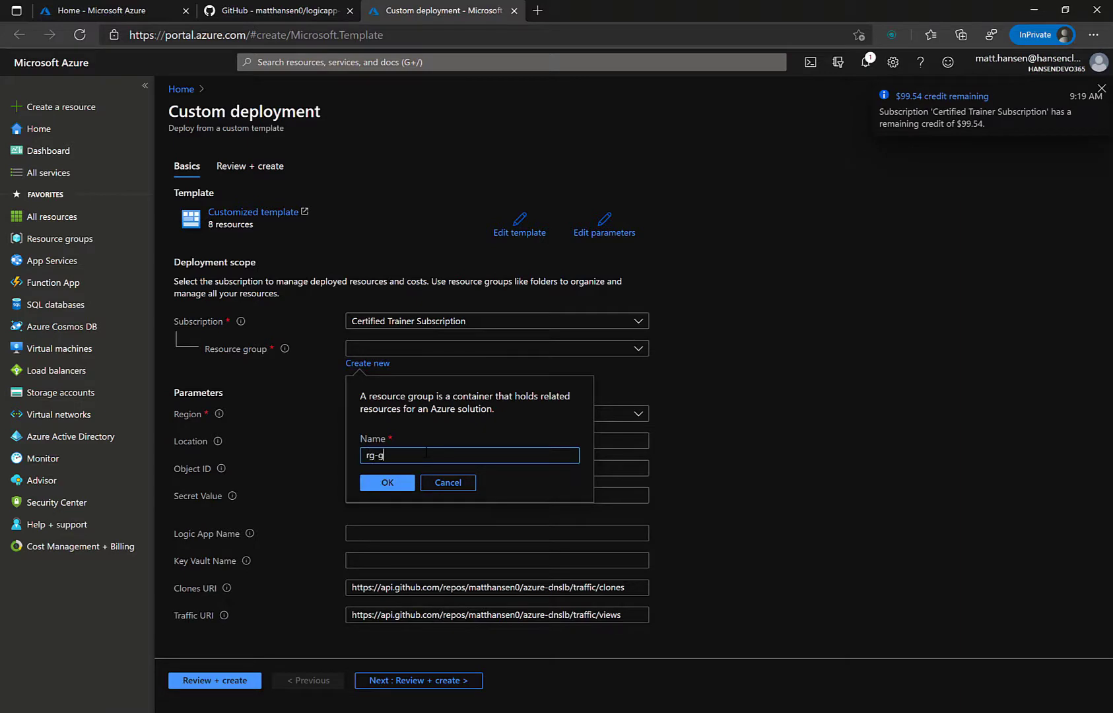
text(ithubstats)
click(388, 482)
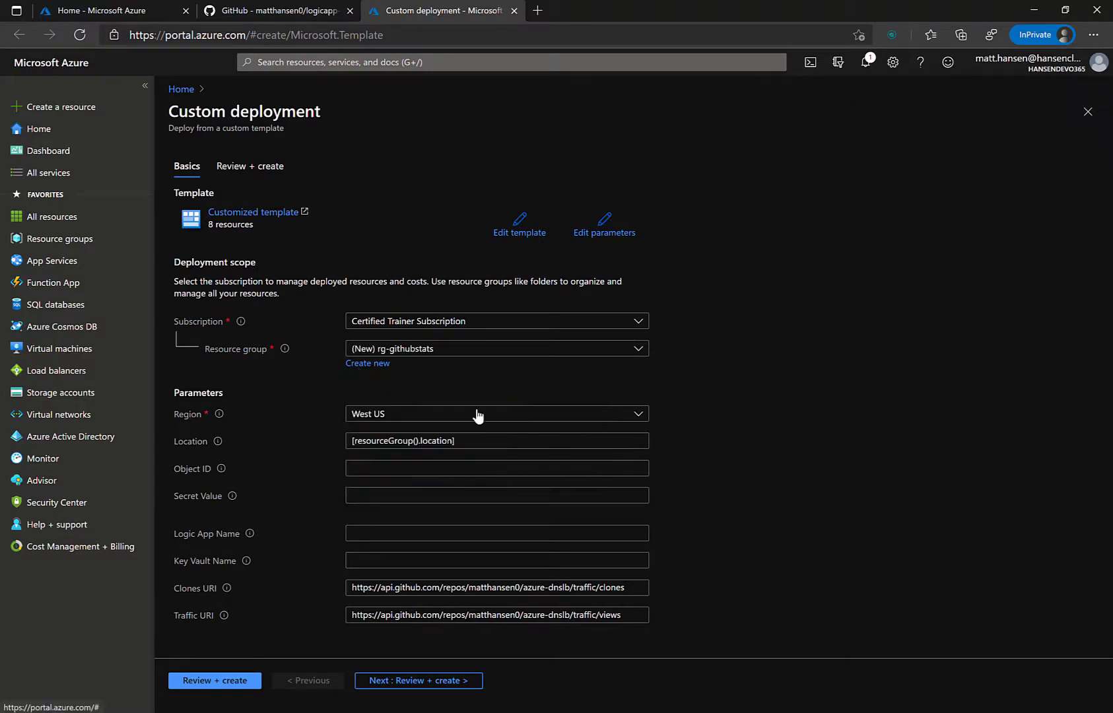
mouse_move(222, 469)
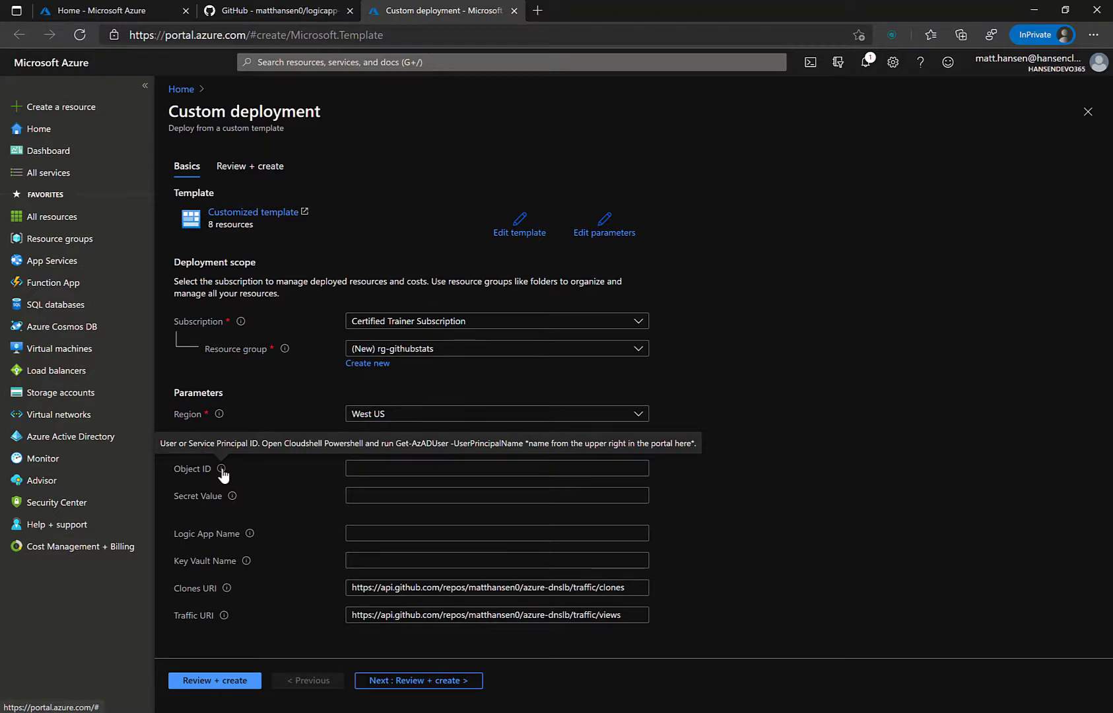
Step: Copy the Step 3 get-azaduser command from the GitHub README, then return to the deployment tab
click(288, 10)
scroll(404, 357, up, 20)
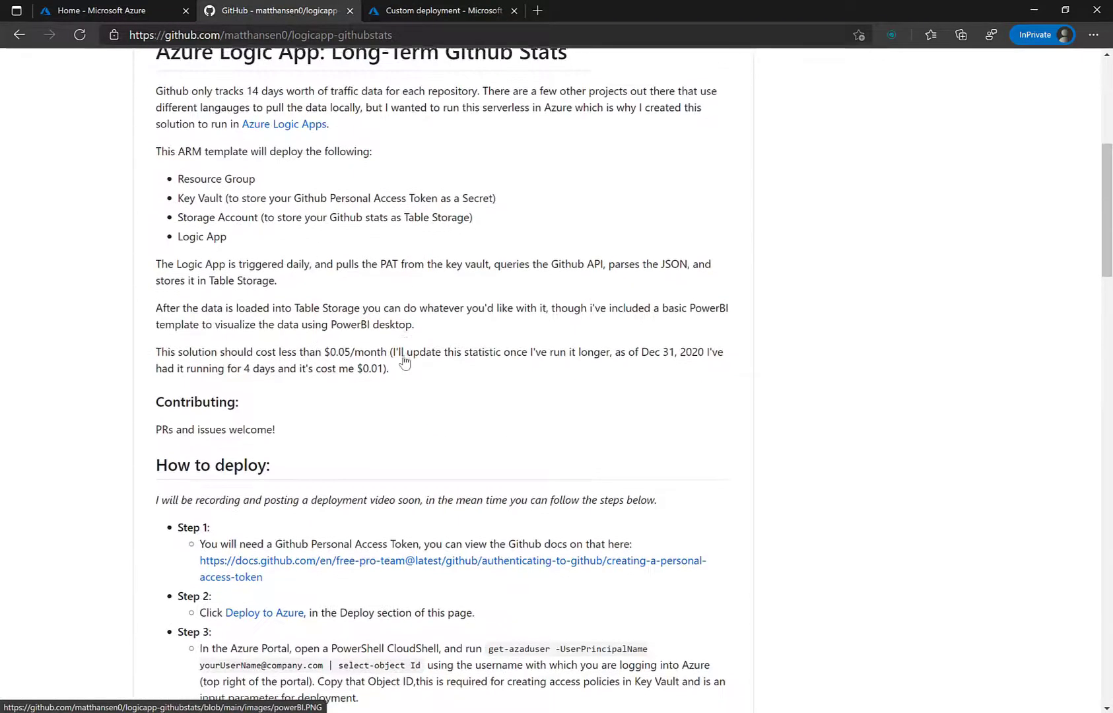
scroll(404, 356, down, 4)
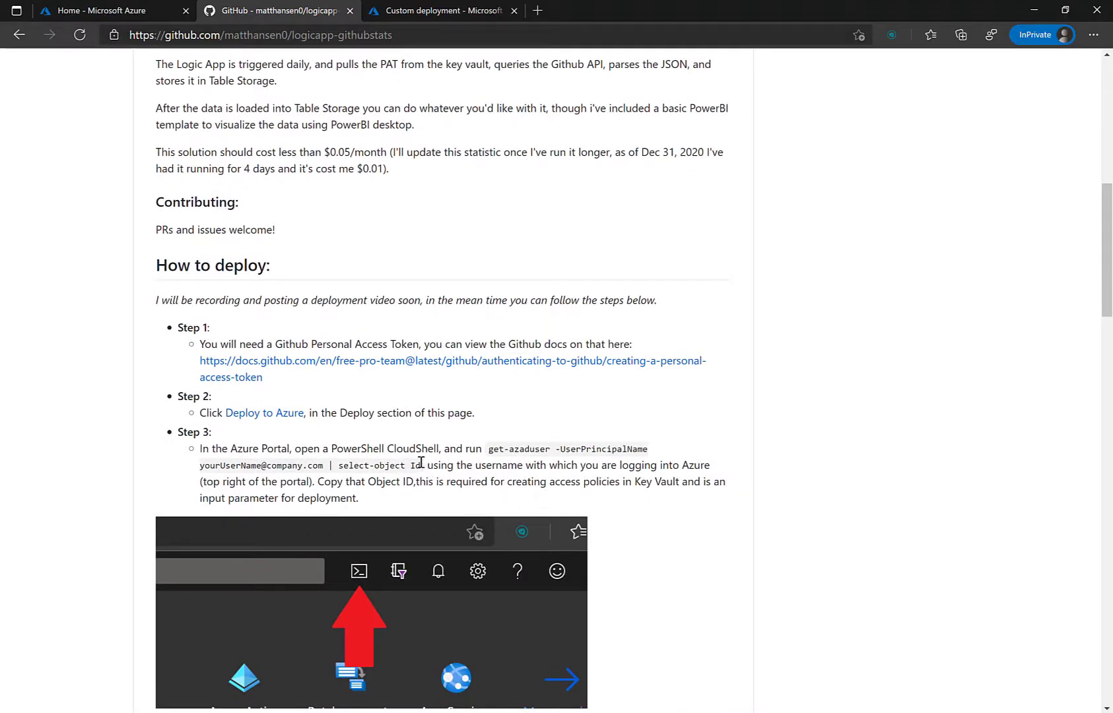
drag(421, 465, 491, 452)
key(ctrl+c)
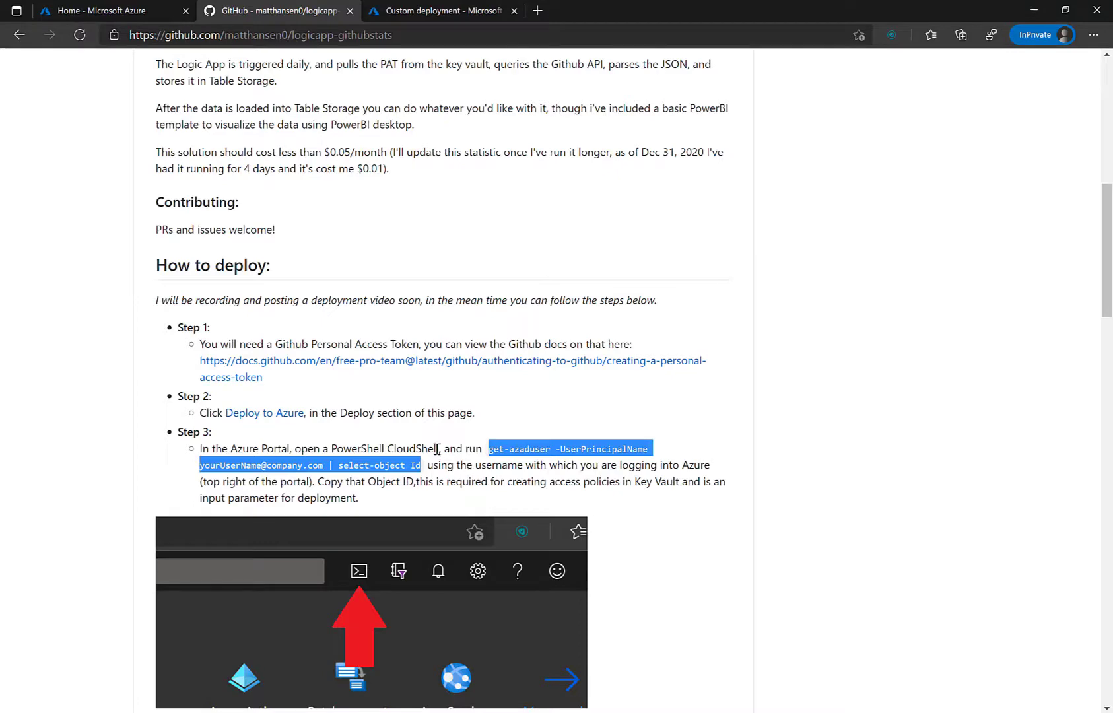
click(417, 9)
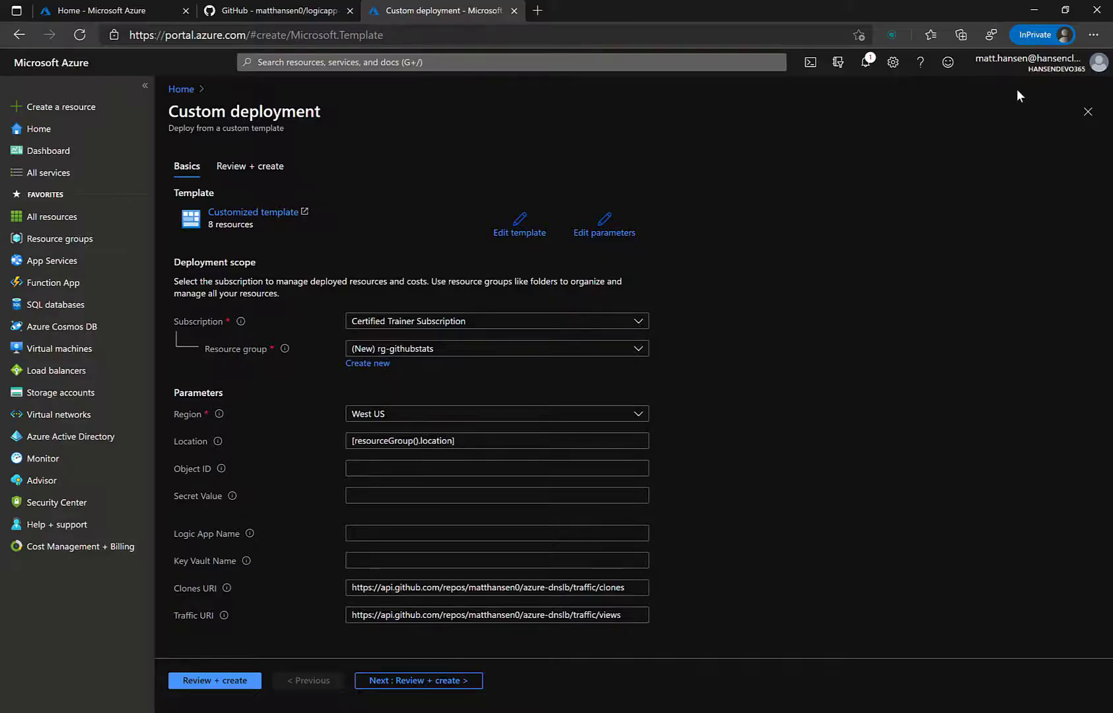
Step: Start a PowerShell Cloud Shell, enlarge it, and paste the get-azaduser command as plain text
click(810, 63)
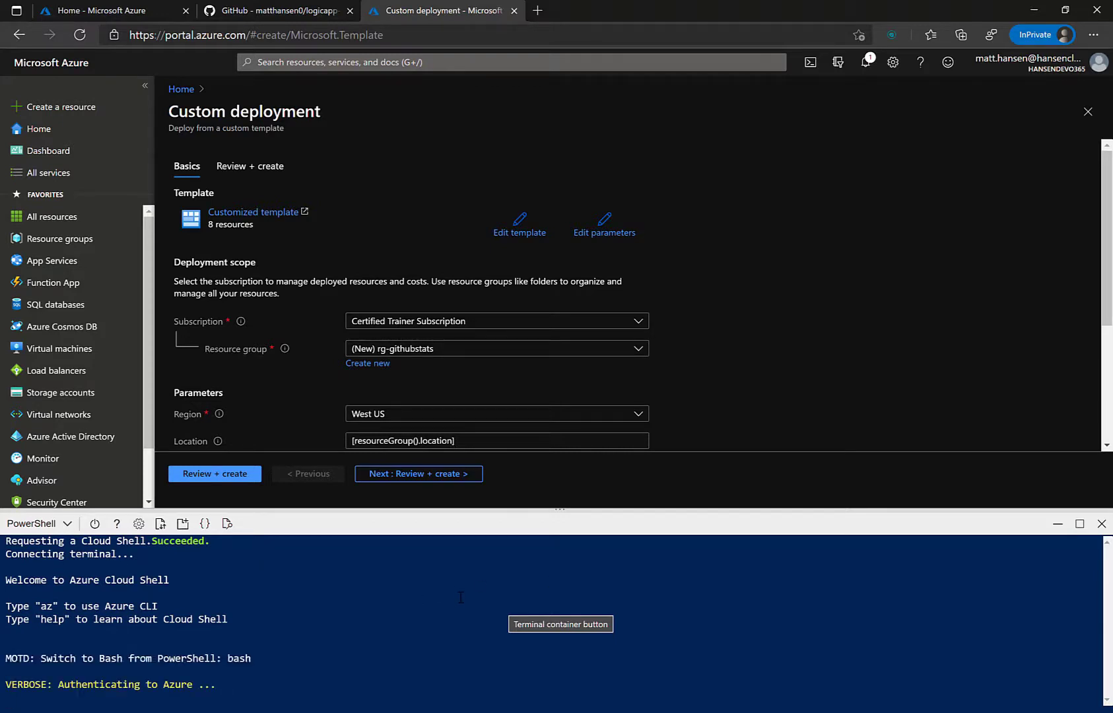
right_click(385, 664)
click(689, 536)
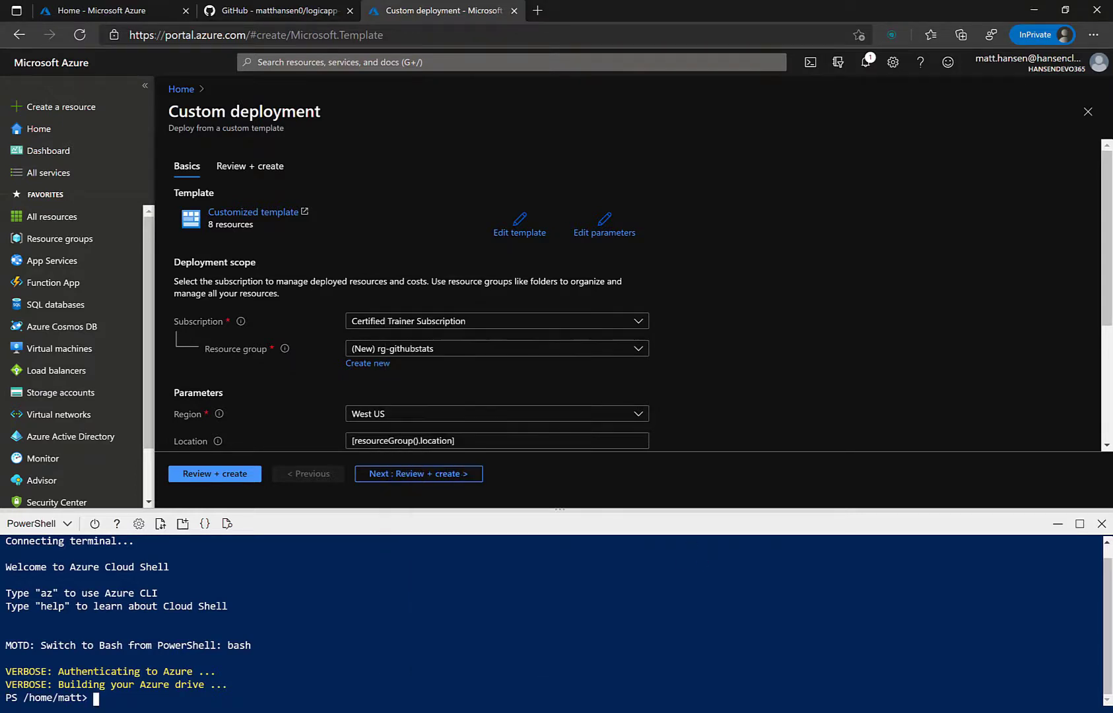
drag(719, 505, 723, 264)
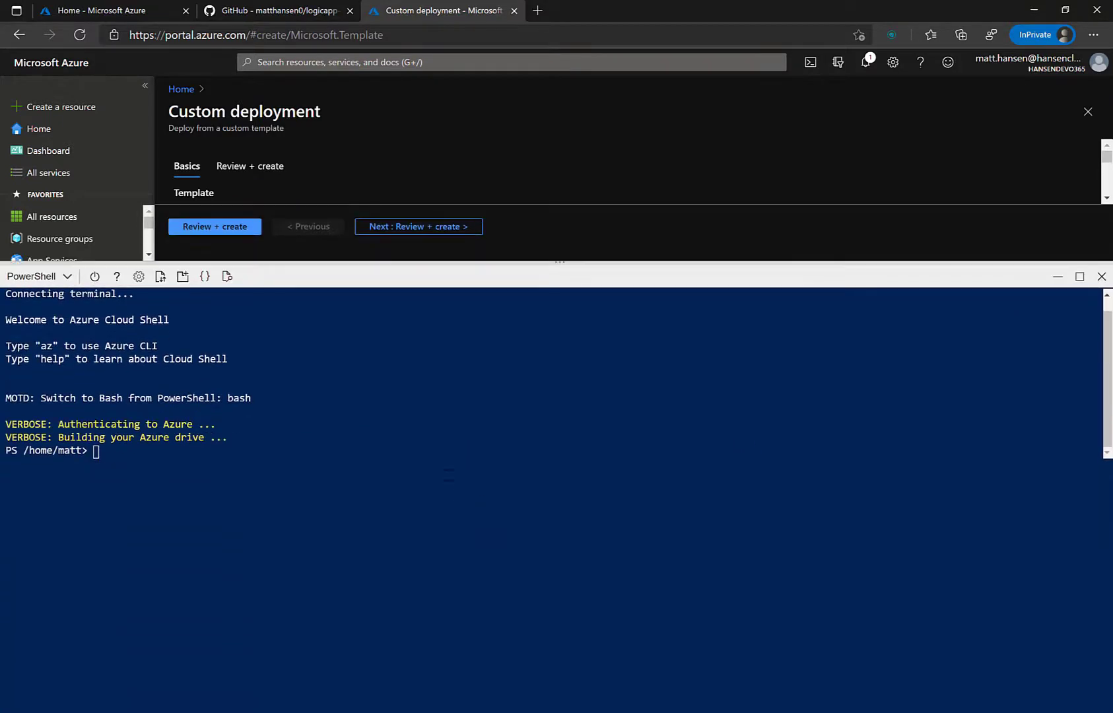
right_click(448, 467)
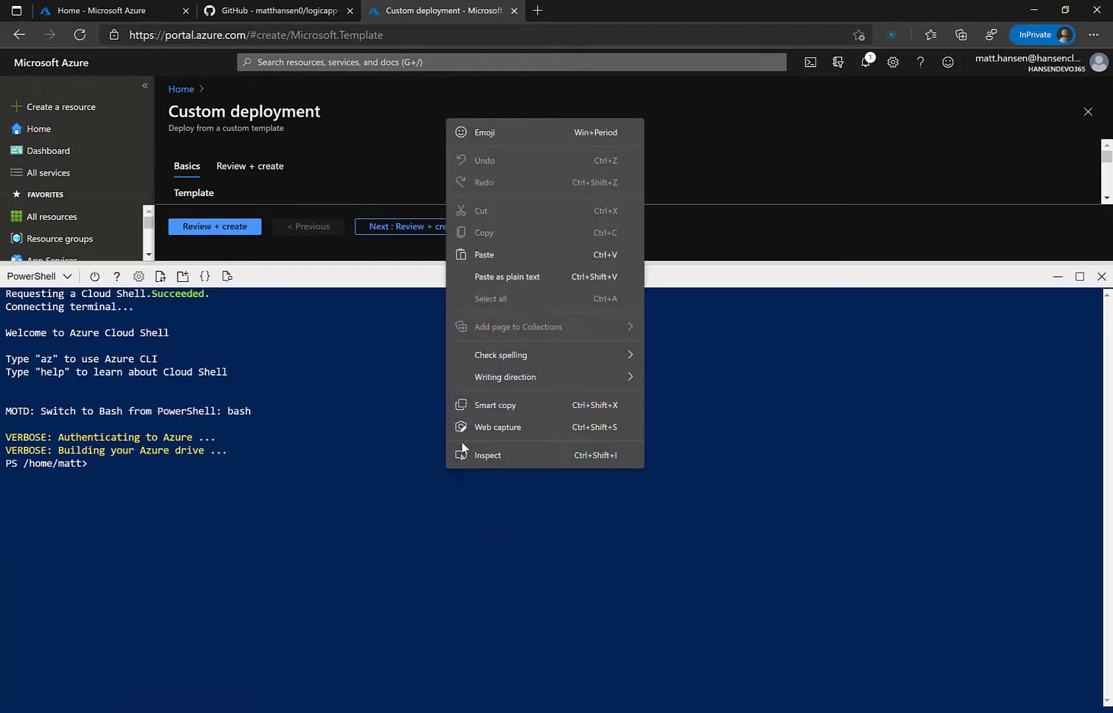
click(559, 278)
Step: Replace the placeholder user name with the signed-in account's e-mail and run the lookup
key(Left)
key(Left)
key(Left)
key(Left)
key(Left)
key(Left)
key(Left)
key(Left)
key(Left)
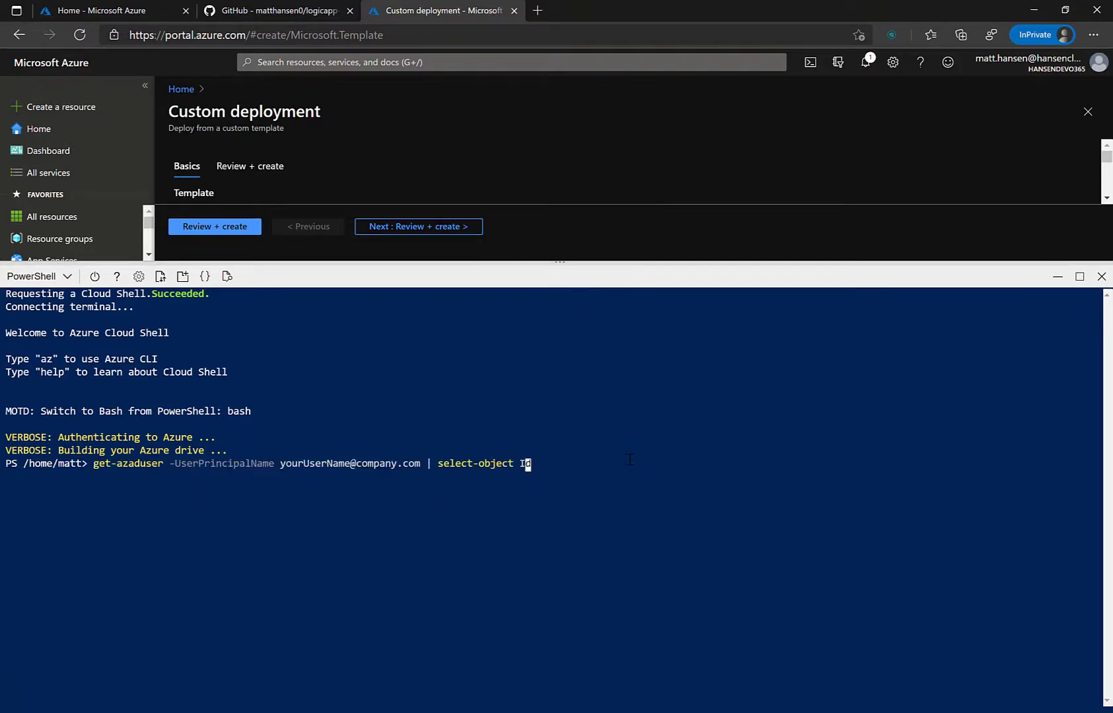
key(Left)
key(Left)
key(Left)
key(Left)
key(Left)
key(Left)
key(Left)
key(Left)
key(Left)
key(Left)
key(BackSpace)
key(BackSpace)
key(BackSpace)
key(BackSpace)
key(BackSpace)
key(BackSpace)
key(BackSpace)
key(BackSpace)
key(BackSpace)
key(BackSpace)
key(BackSpace)
key(BackSpace)
key(BackSpace)
key(BackSpace)
key(BackSpace)
key(BackSpace)
key(BackSpace)
key(BackSpace)
key(BackSpace)
key(BackSpace)
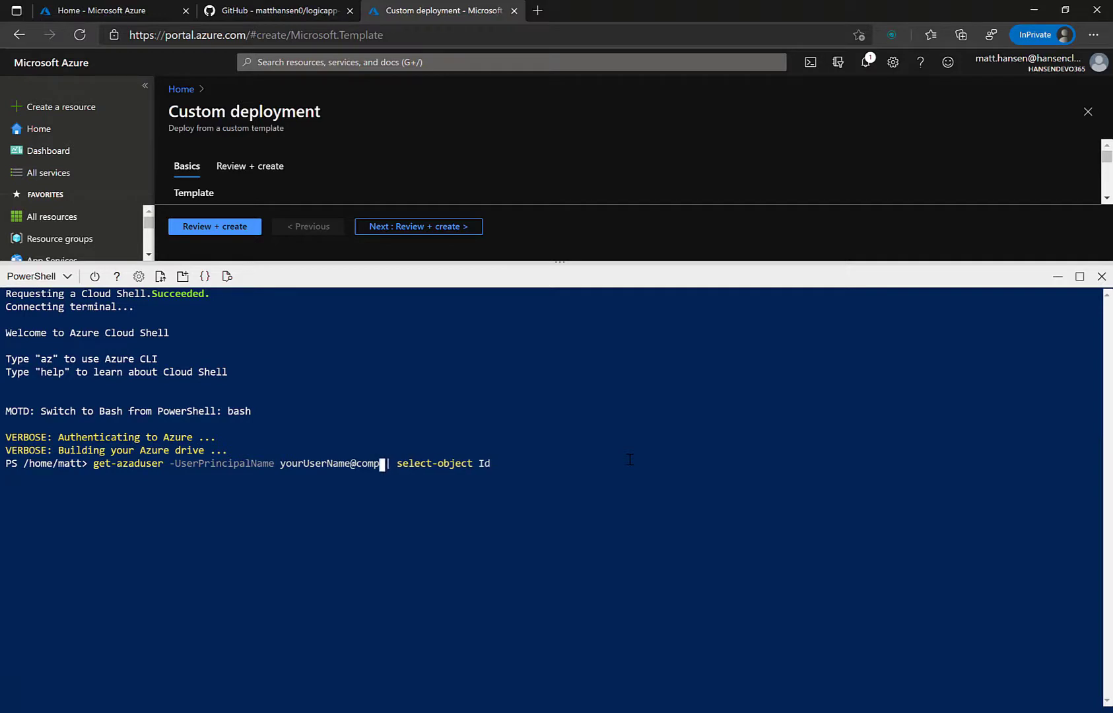
key(BackSpace)
key(BackSpace)
key(BackSpace)
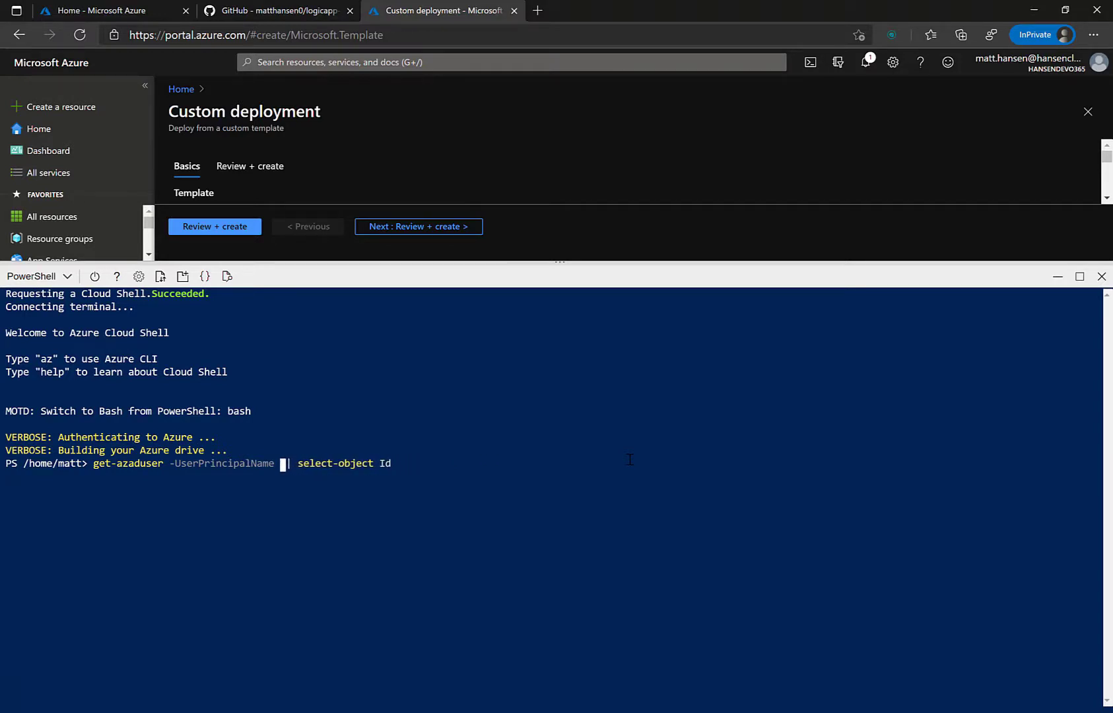
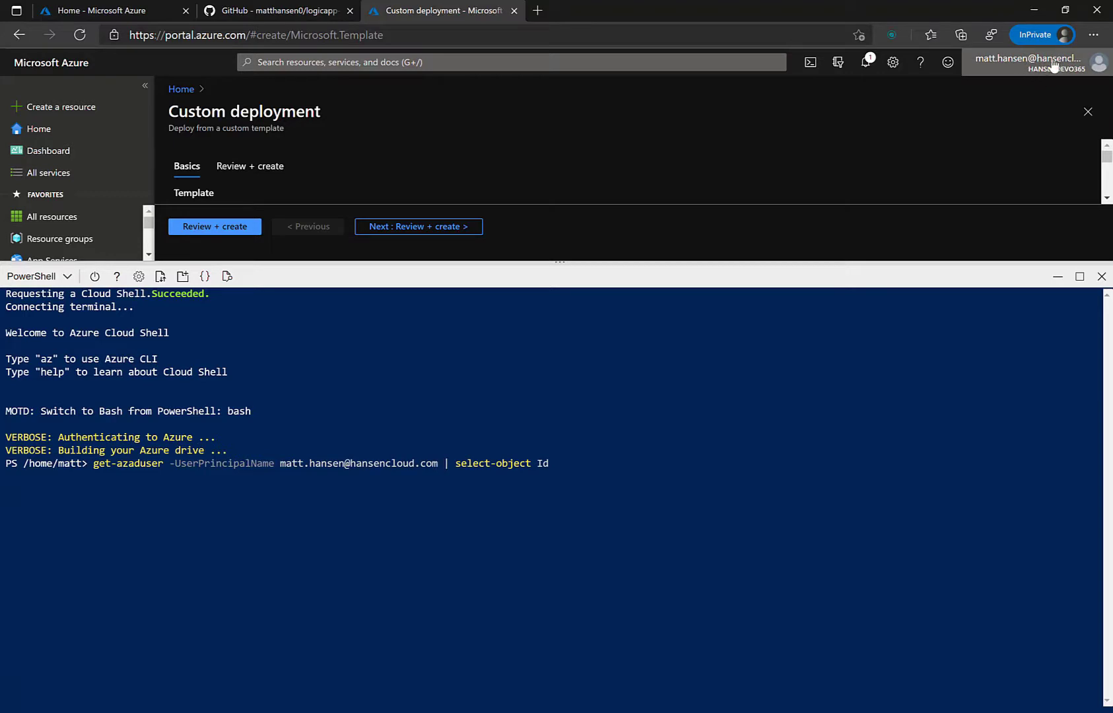
key(Return)
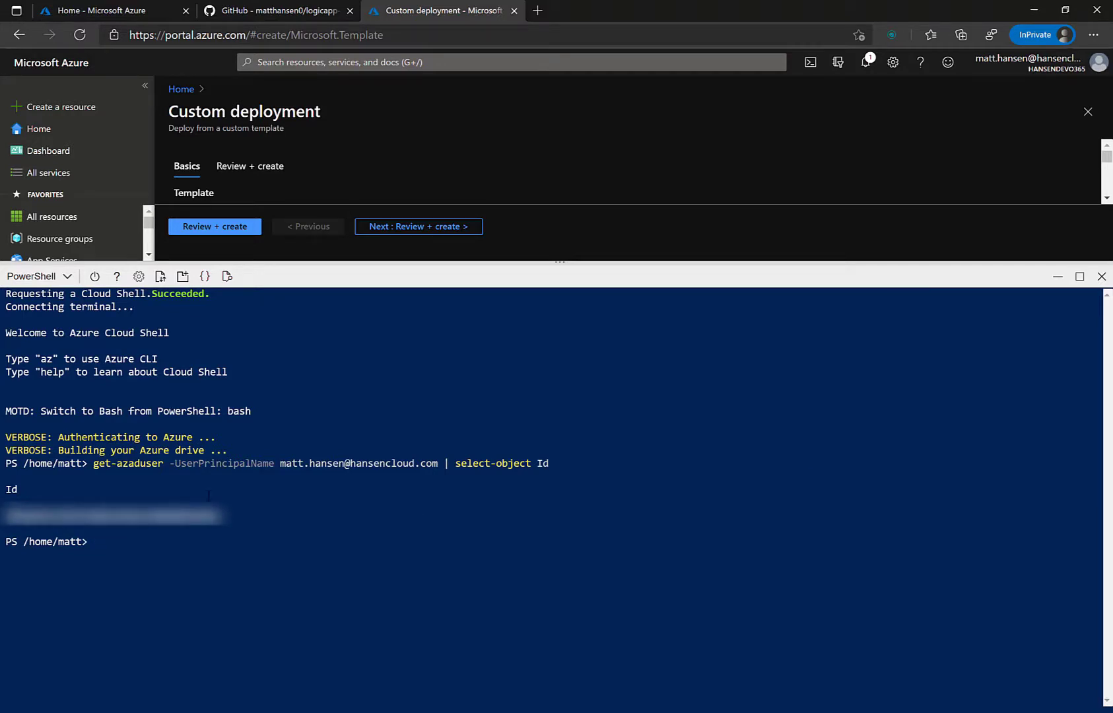
Step: Paste the object Id into Object ID and the GitHub token into Secret Value
click(1054, 279)
click(480, 469)
key(ctrl+v)
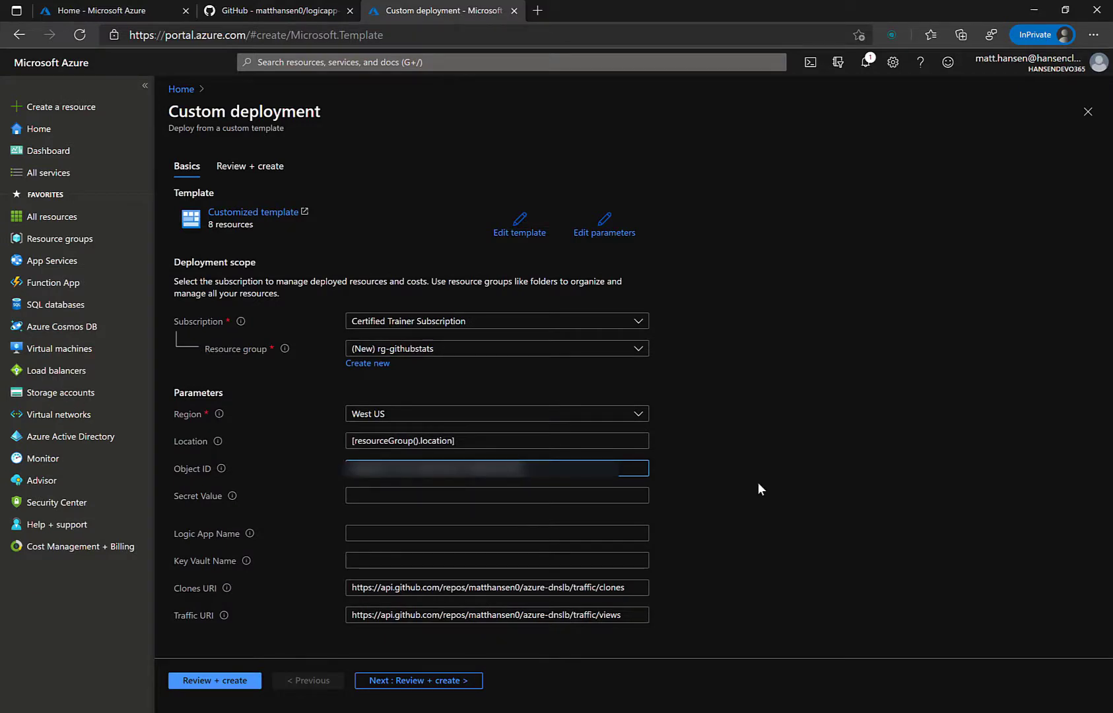
click(528, 496)
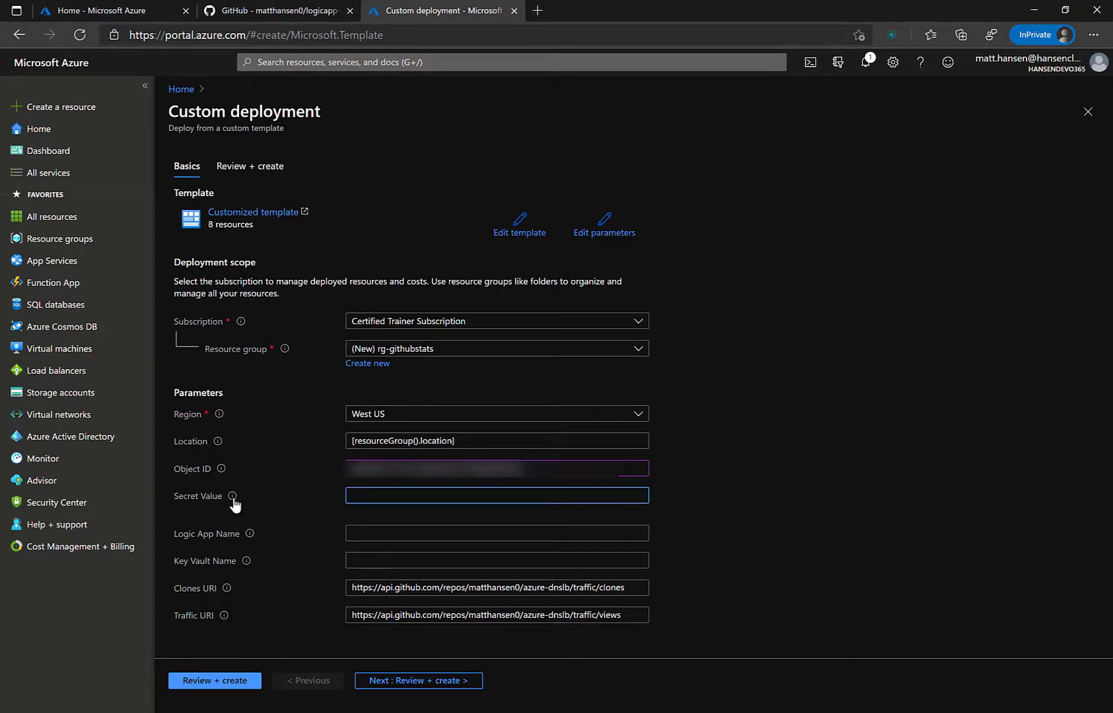
mouse_move(231, 497)
key(alt+Tab)
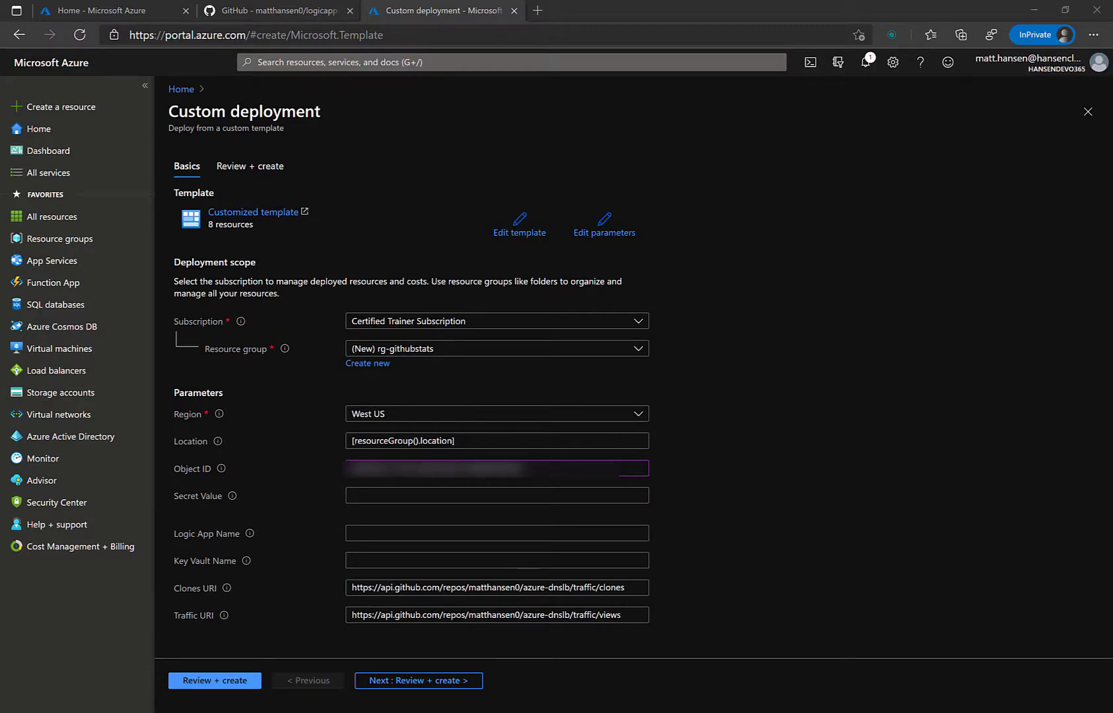
key(alt+Tab)
key(ctrl+v)
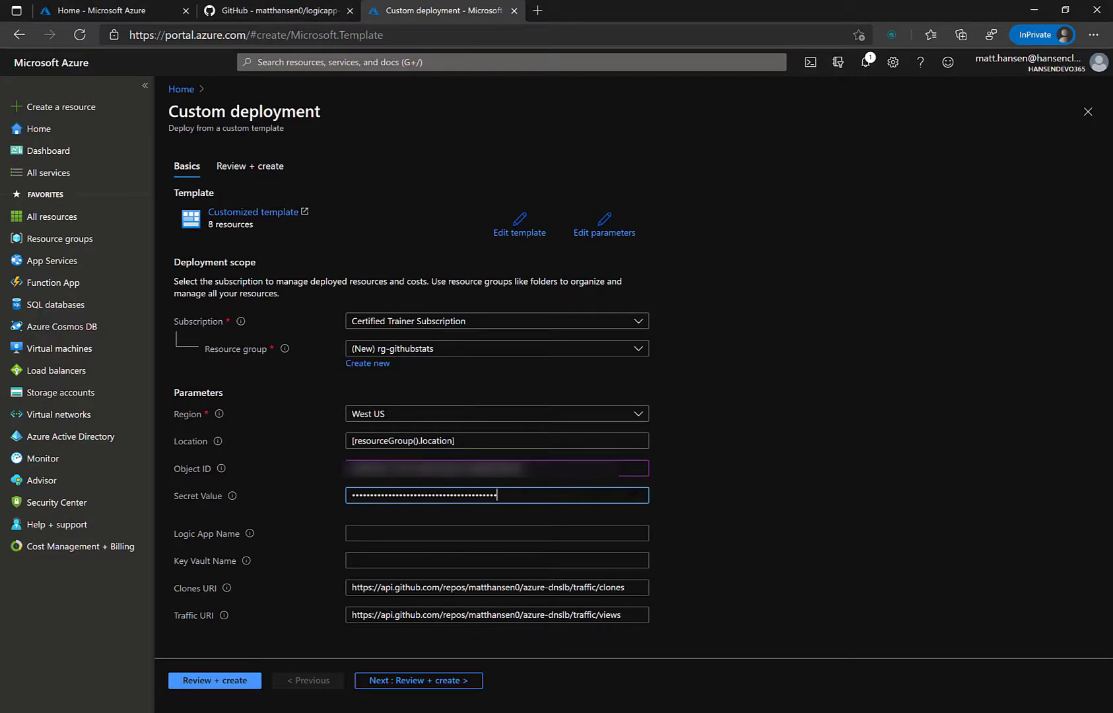
Step: Name the Logic App GithubStatsLA01 and the Key Vault githubstatskv01
click(548, 532)
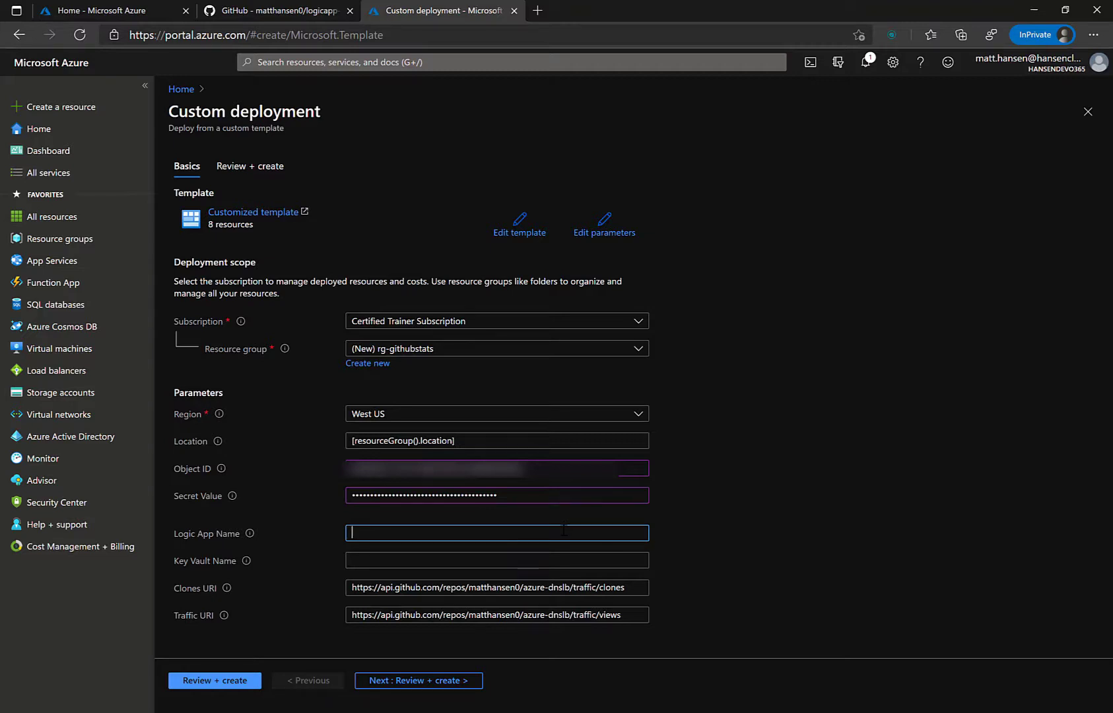
text(GithubStatsLA091)
key(Tab)
click(563, 530)
key(Left)
key(BackSpace)
key(Tab)
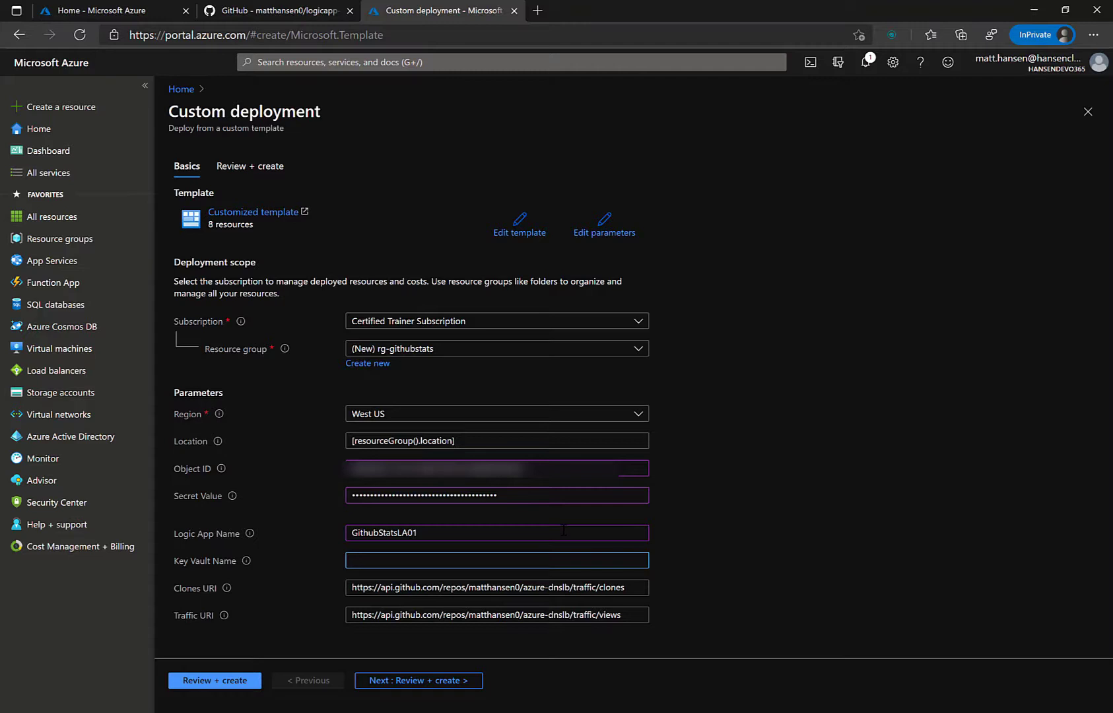
text(githubstatskv01)
key(Tab)
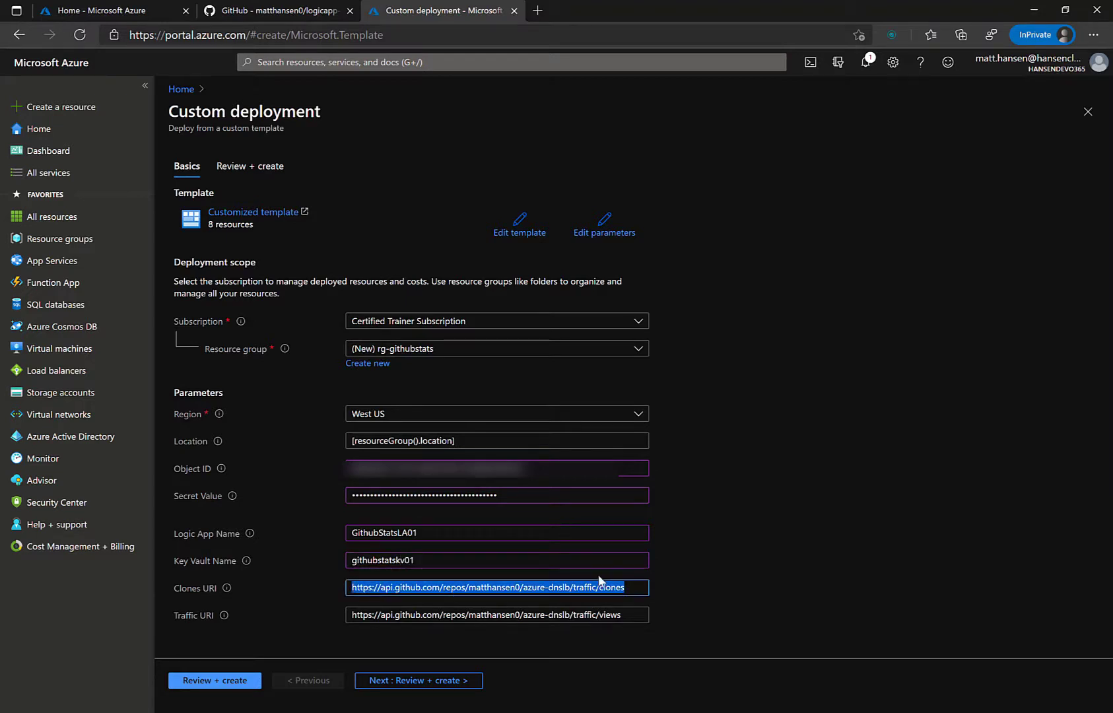
Step: Check the repository and path in the Clones and Traffic URIs, then proceed to review and validation
click(628, 616)
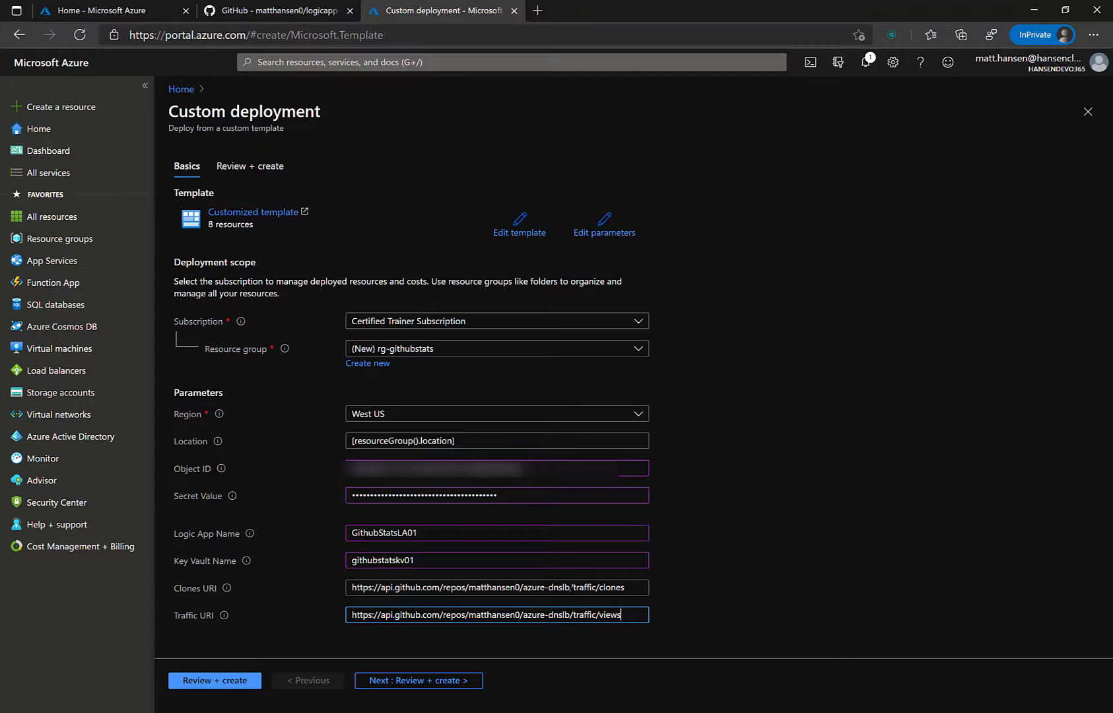
drag(570, 587, 470, 587)
click(479, 587)
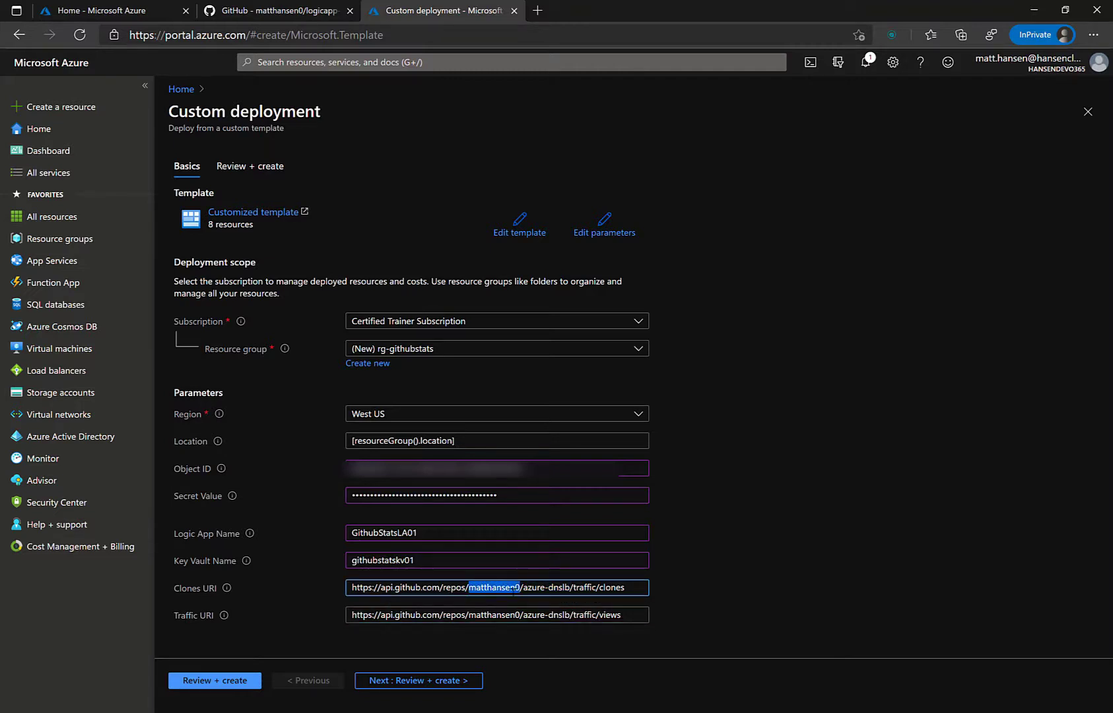
drag(571, 587, 523, 586)
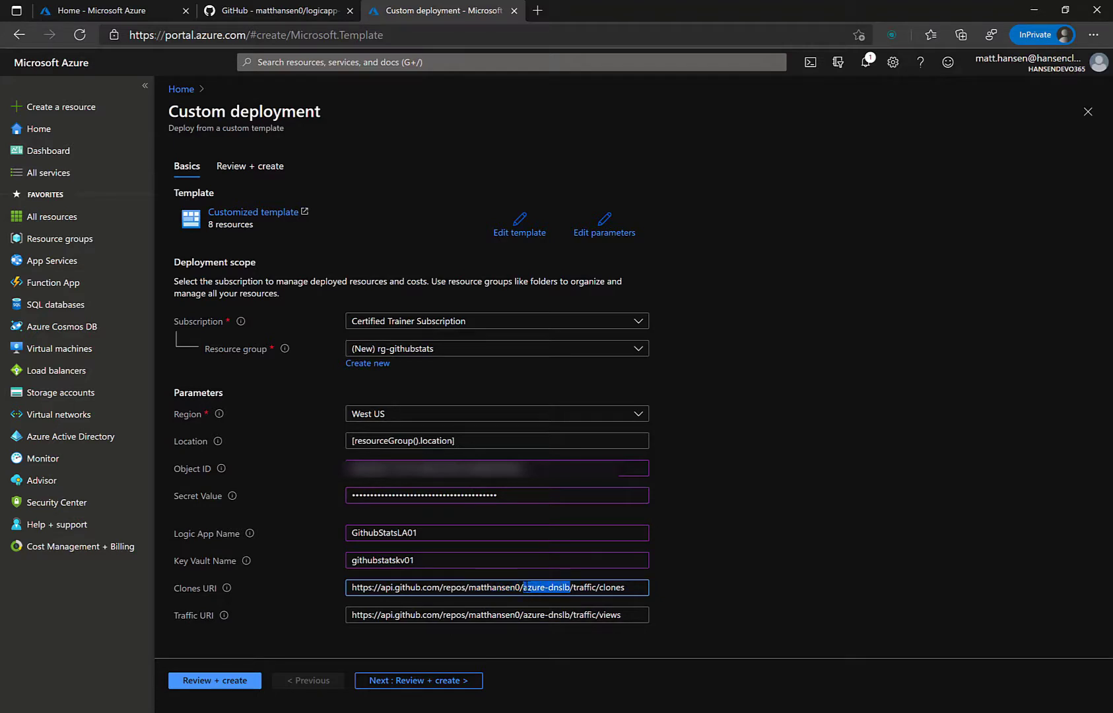
click(623, 614)
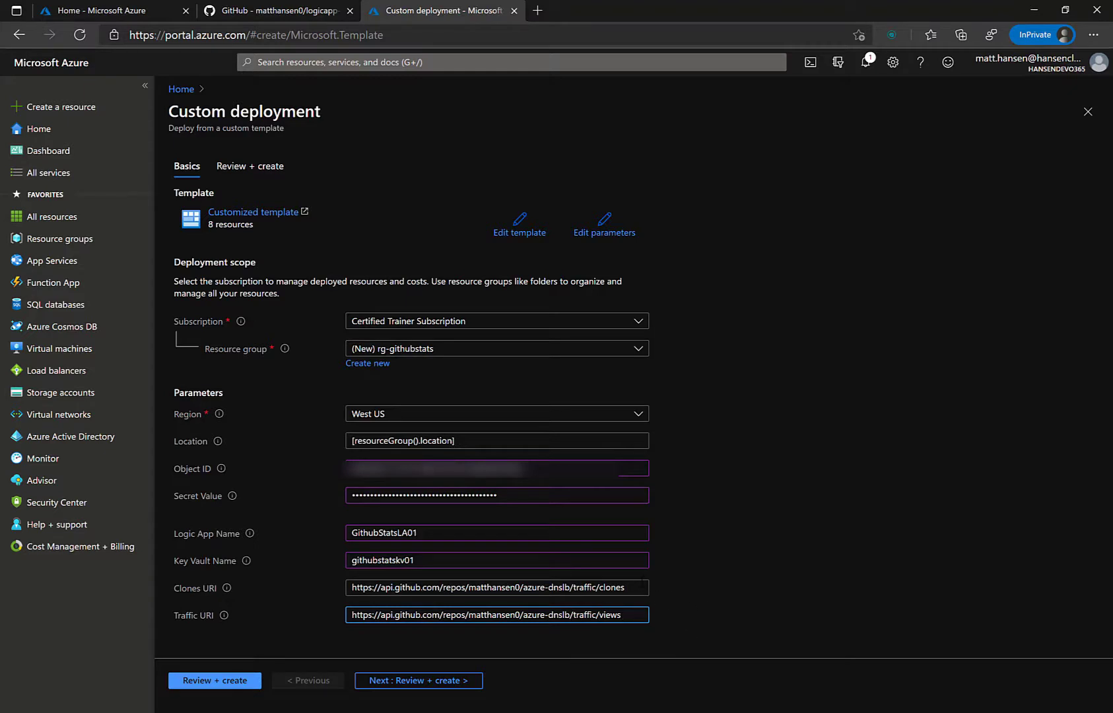
drag(626, 586, 467, 587)
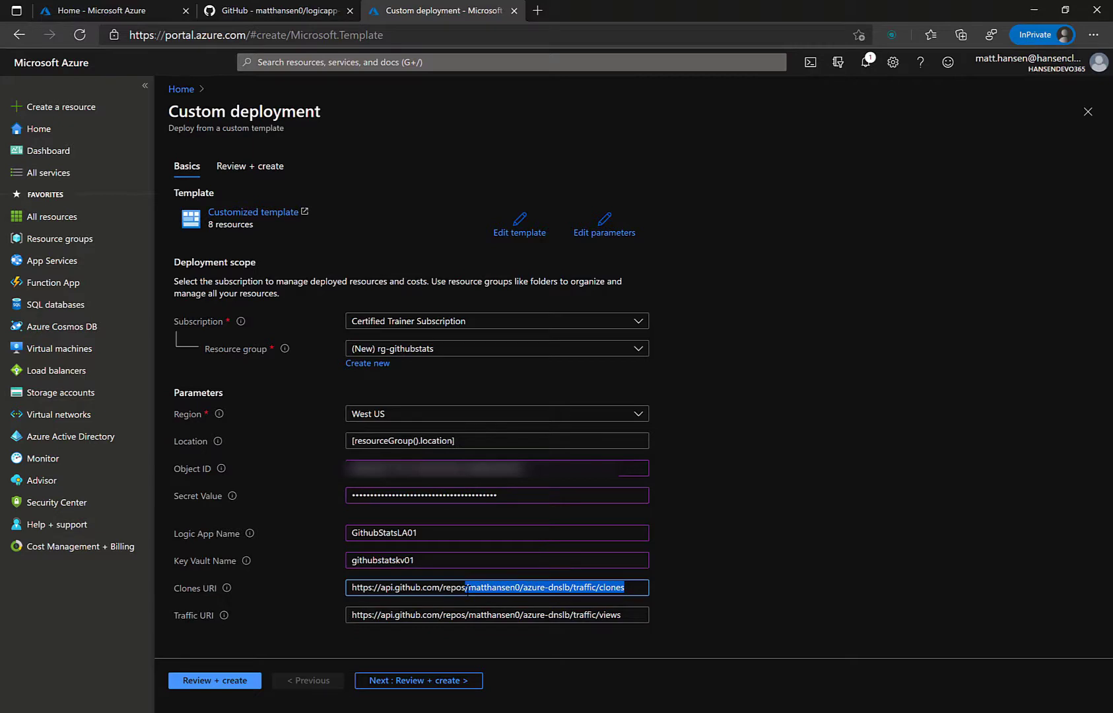
click(627, 587)
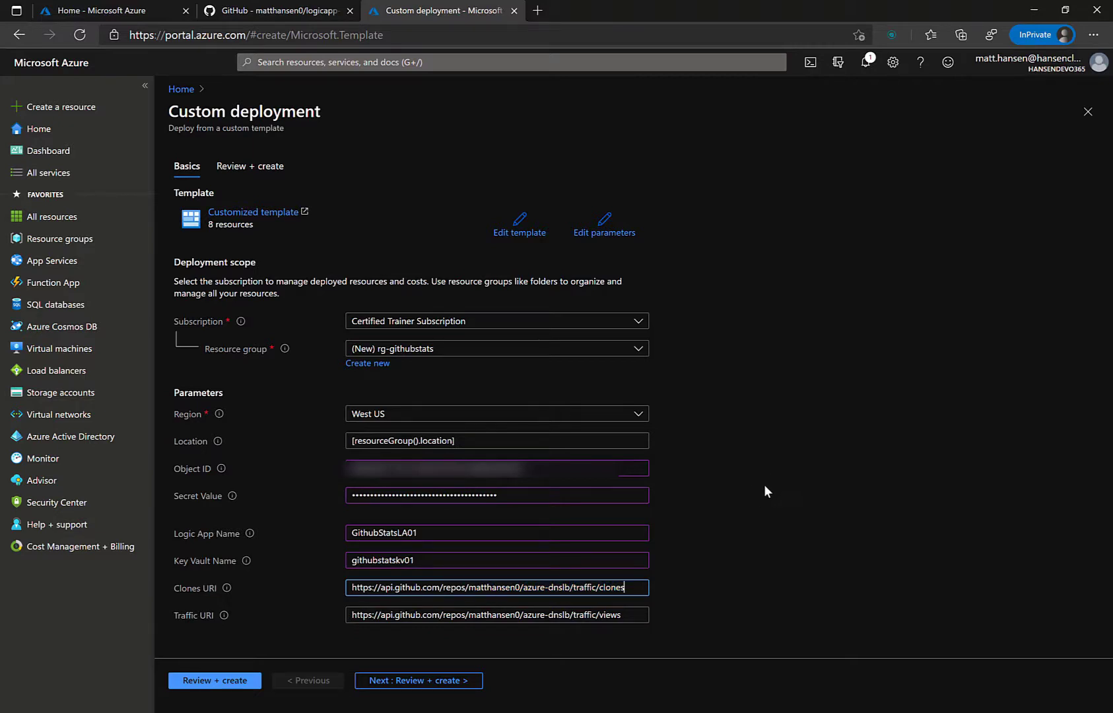
click(455, 682)
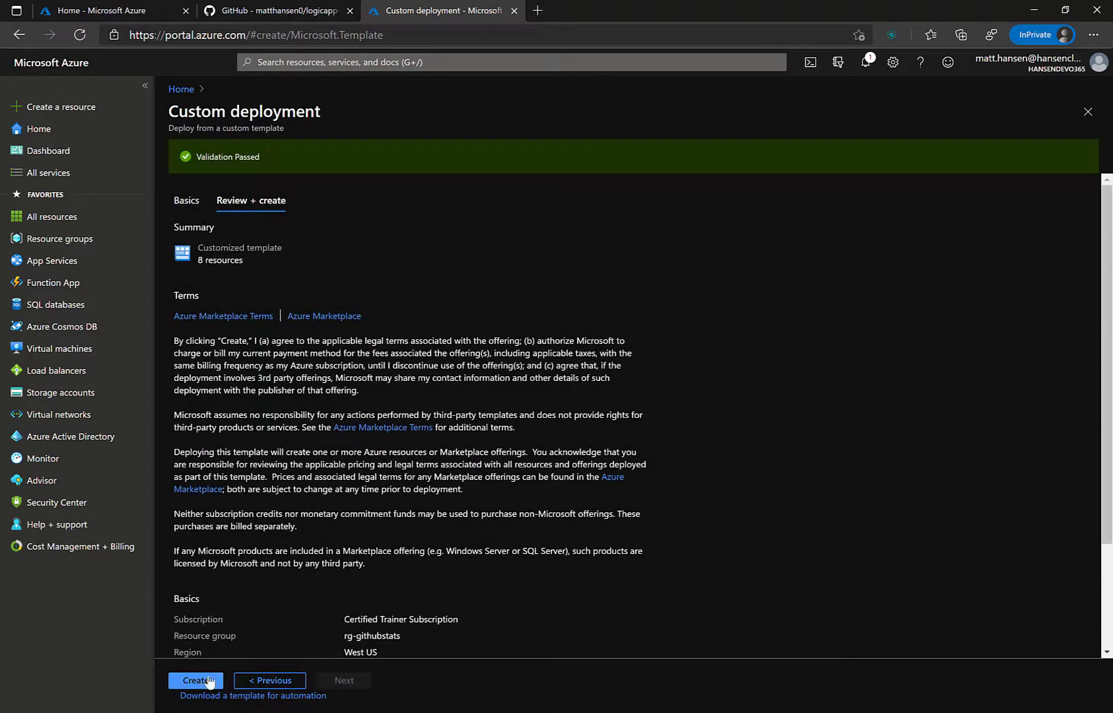
Step: Create the deployment and, once complete, open the rg-githubstats resource group
click(195, 680)
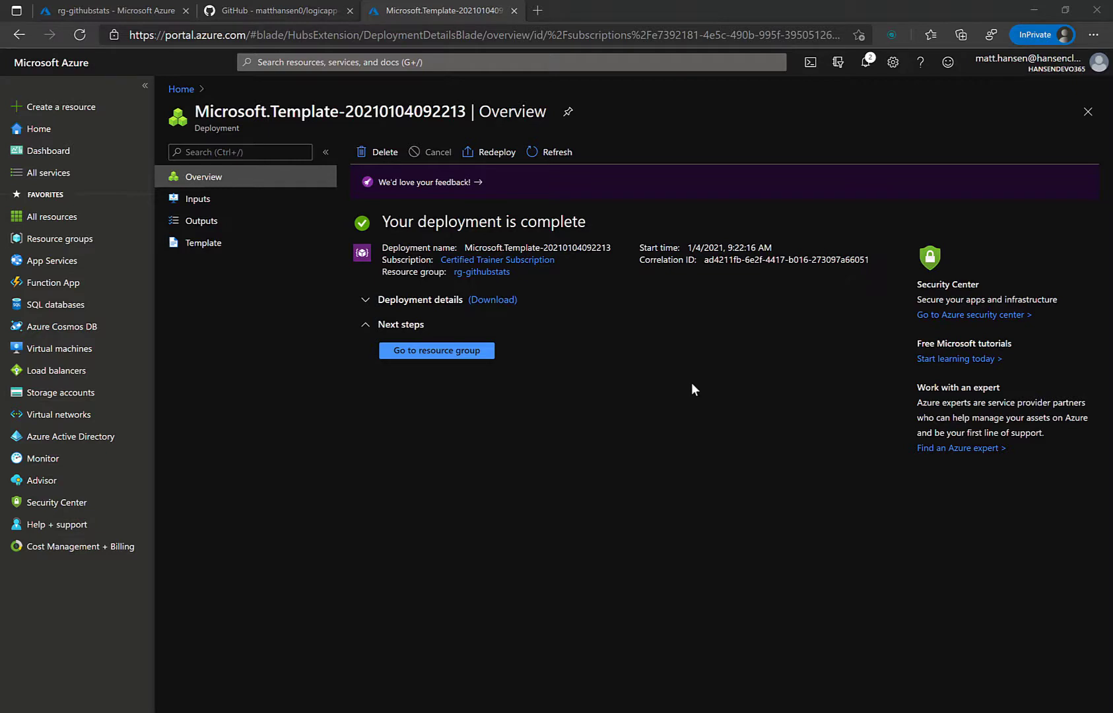
click(492, 353)
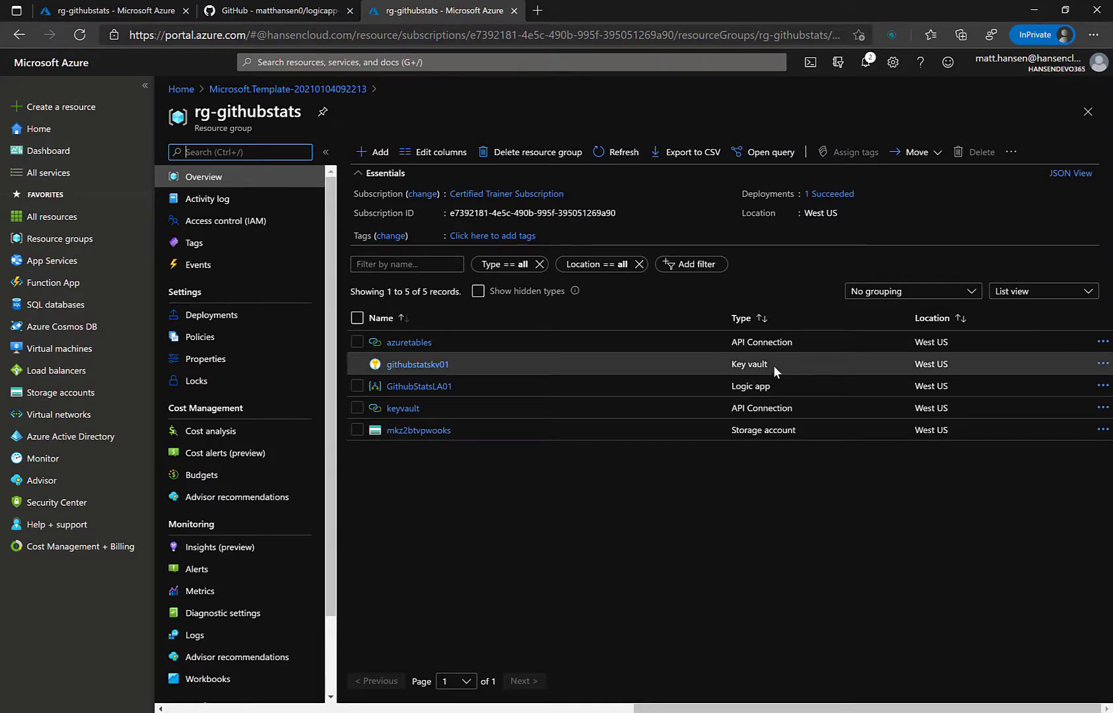
click(436, 365)
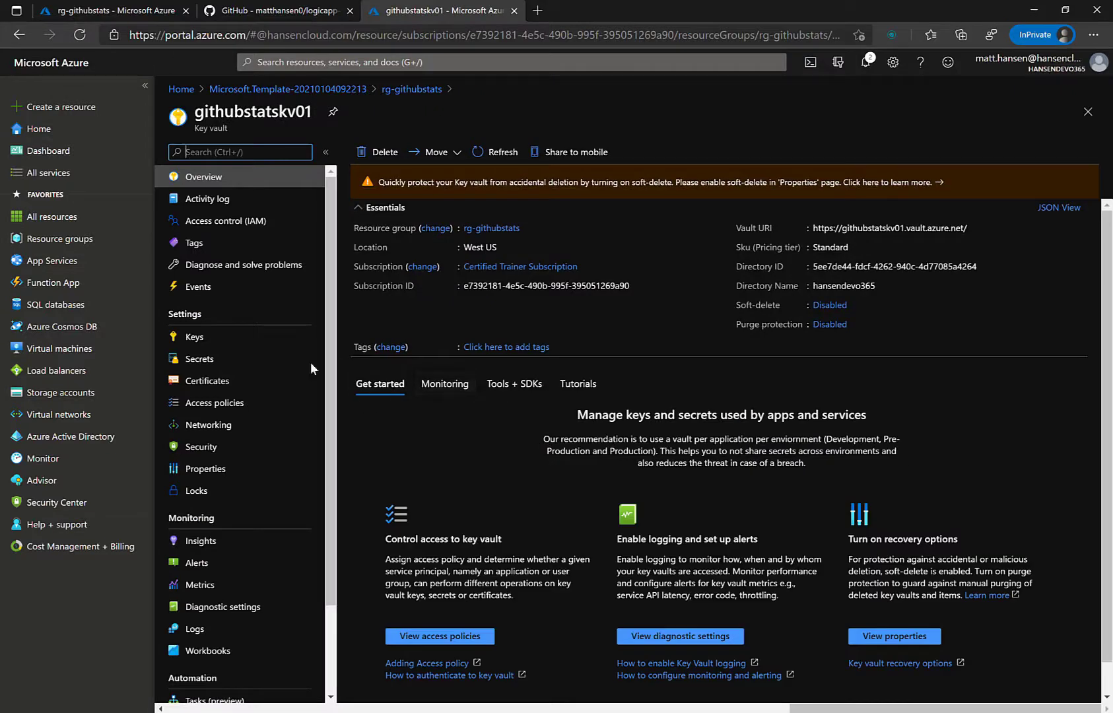
click(245, 338)
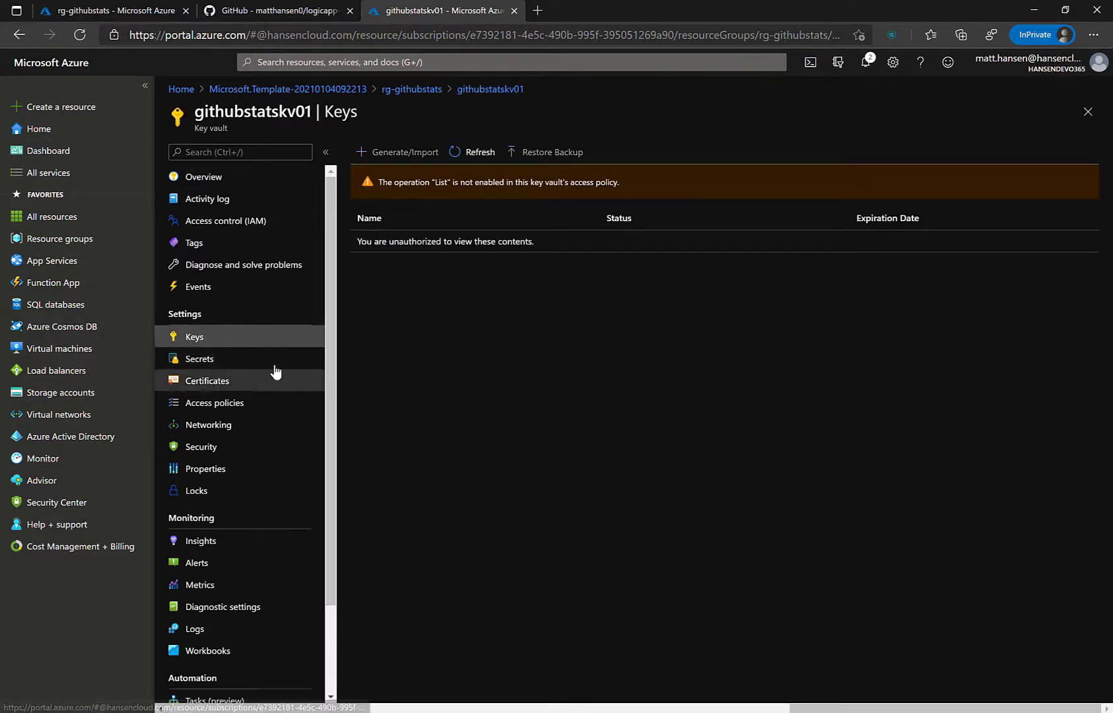
click(272, 361)
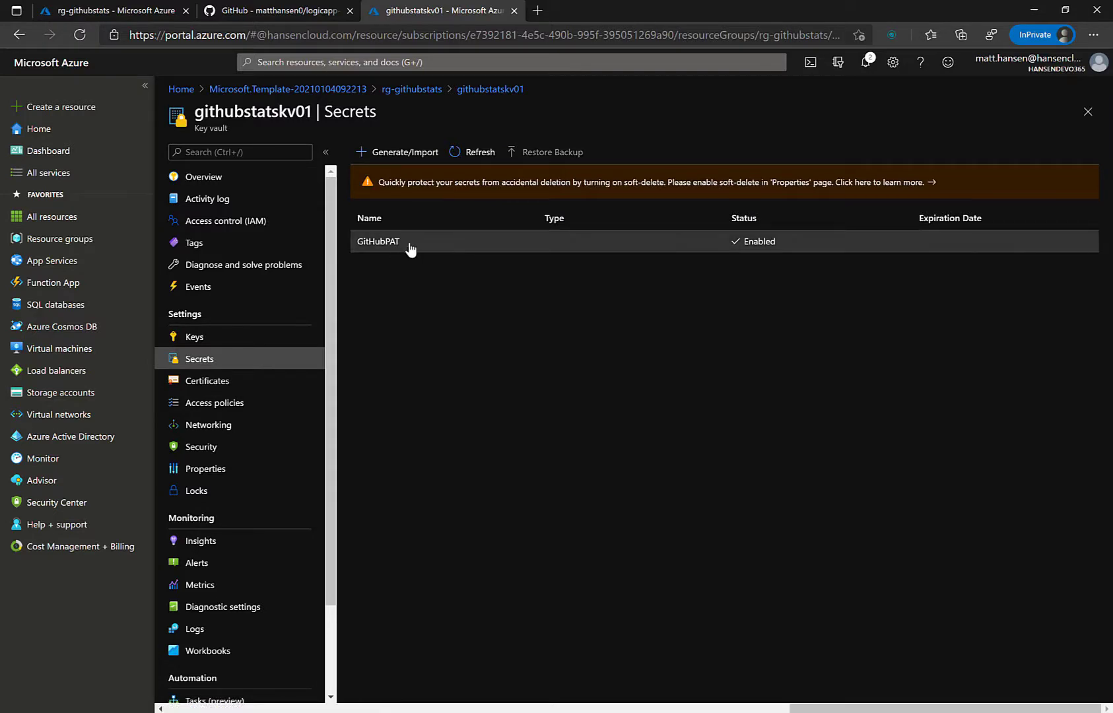
click(418, 93)
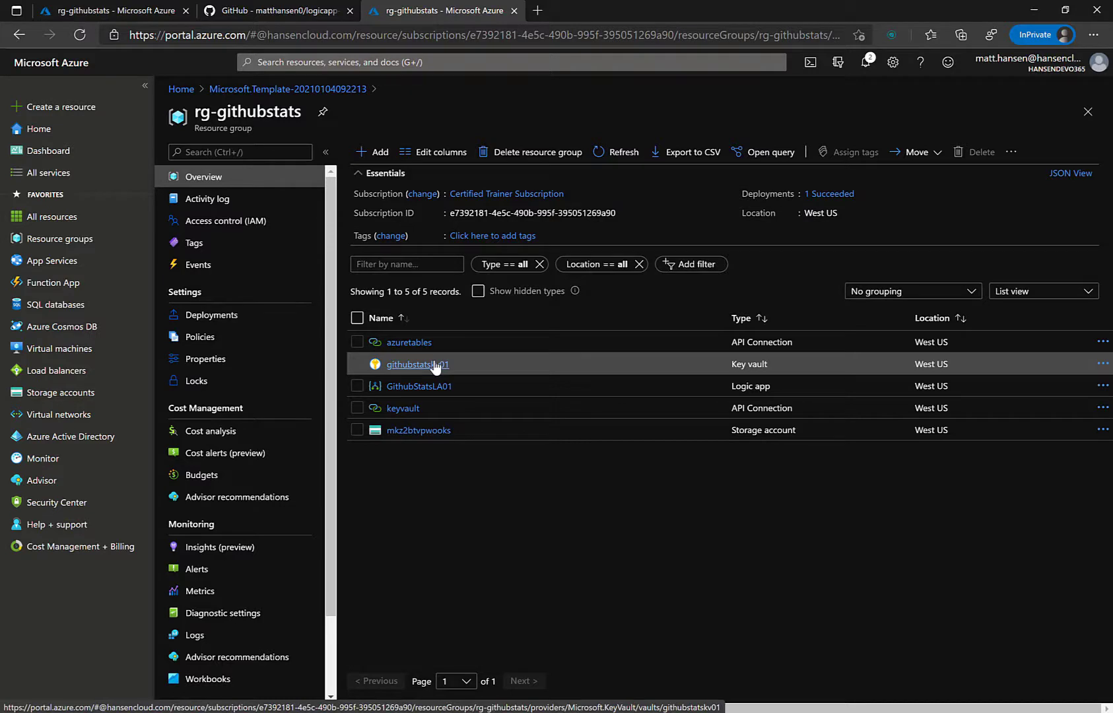
click(402, 407)
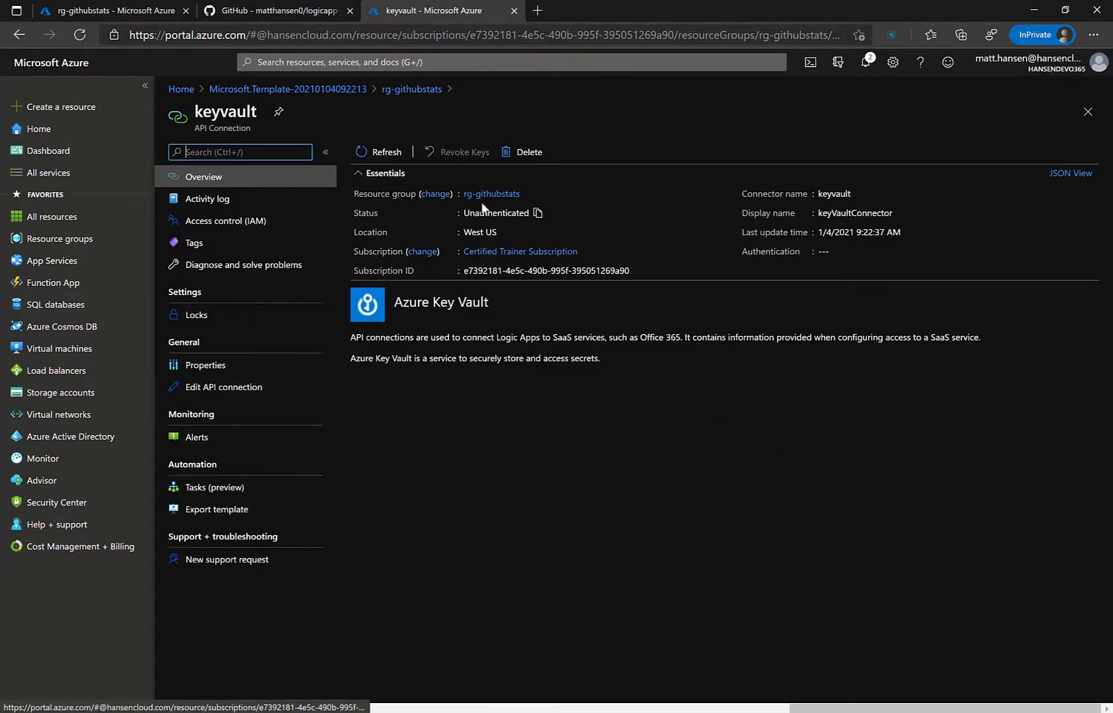
Step: Note the Unauthenticated status and authorize the keyvault connection with the signed-in account
drag(347, 215, 536, 212)
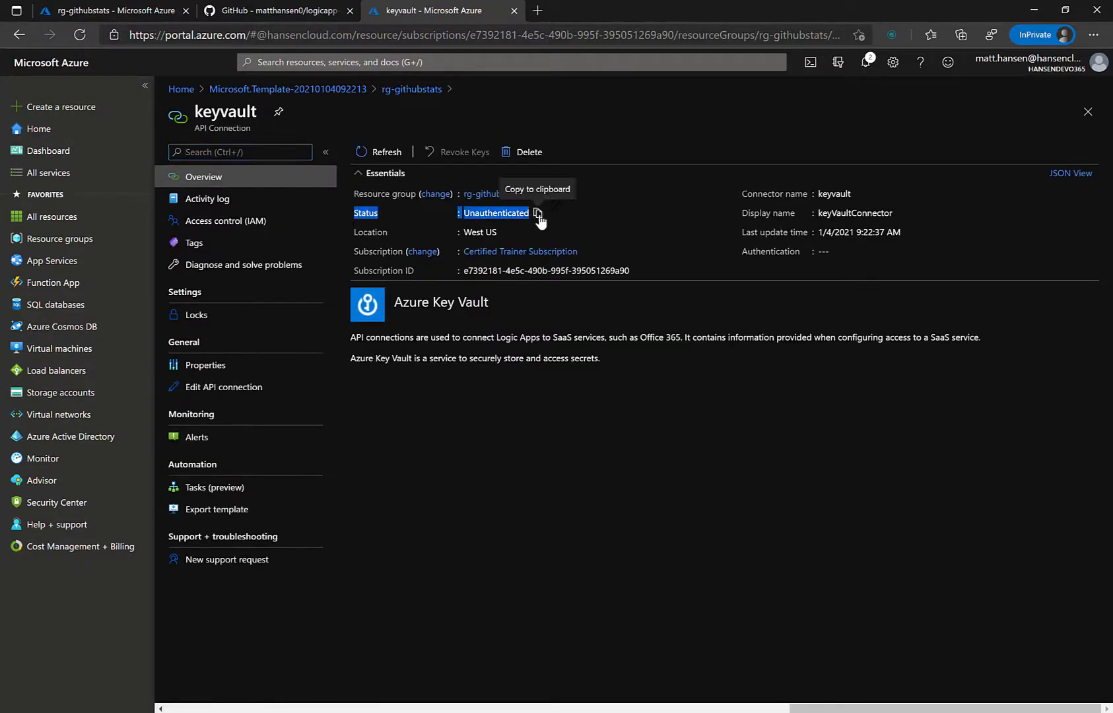
click(615, 395)
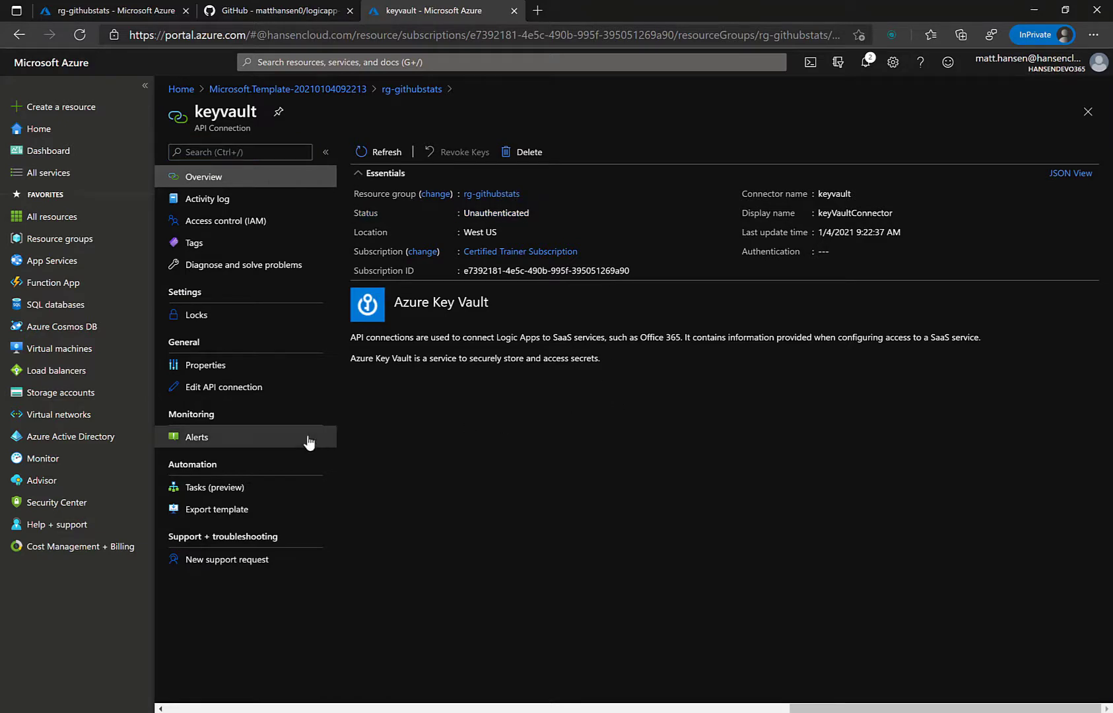
click(248, 389)
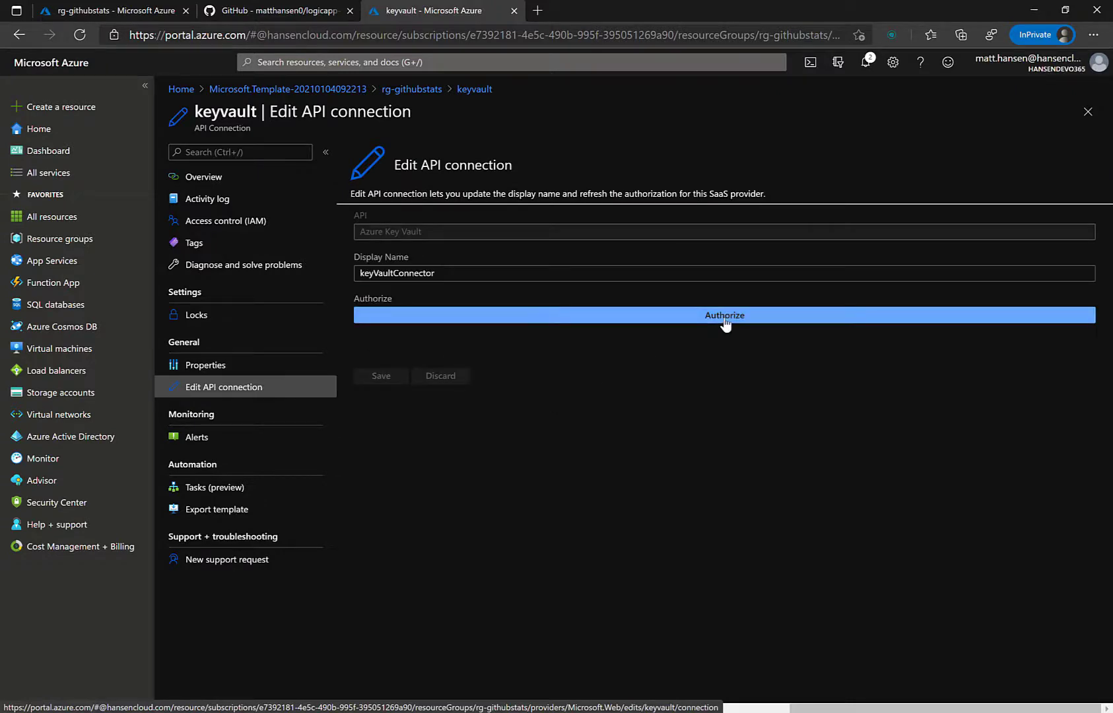
click(725, 317)
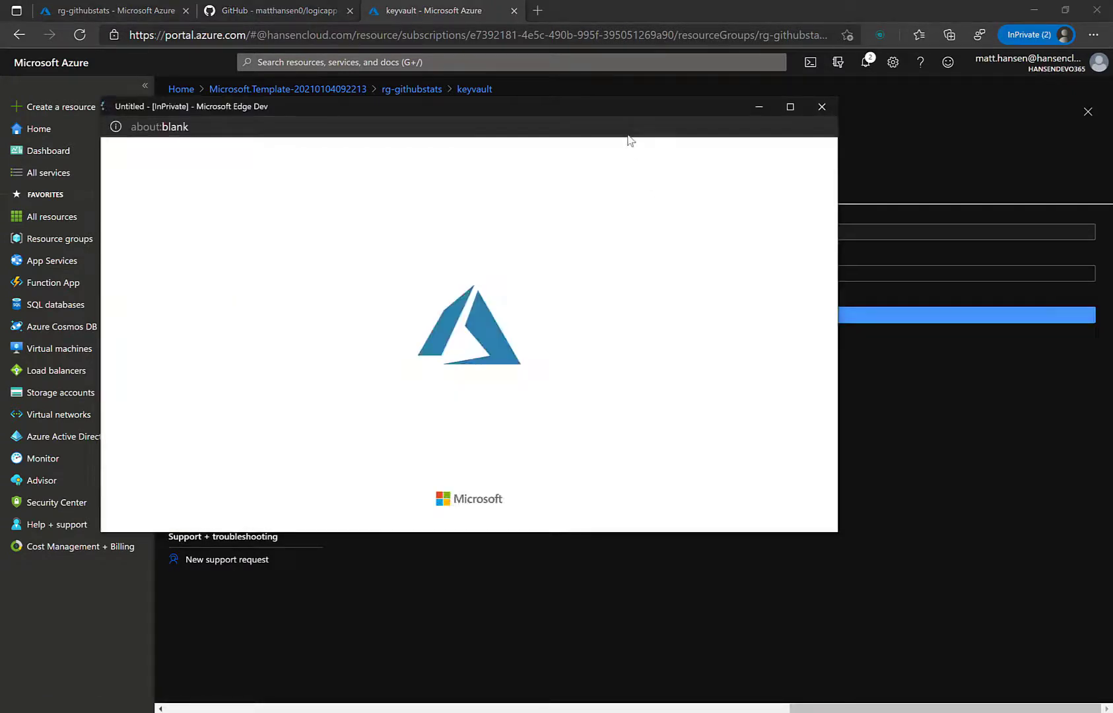
drag(605, 107, 776, 140)
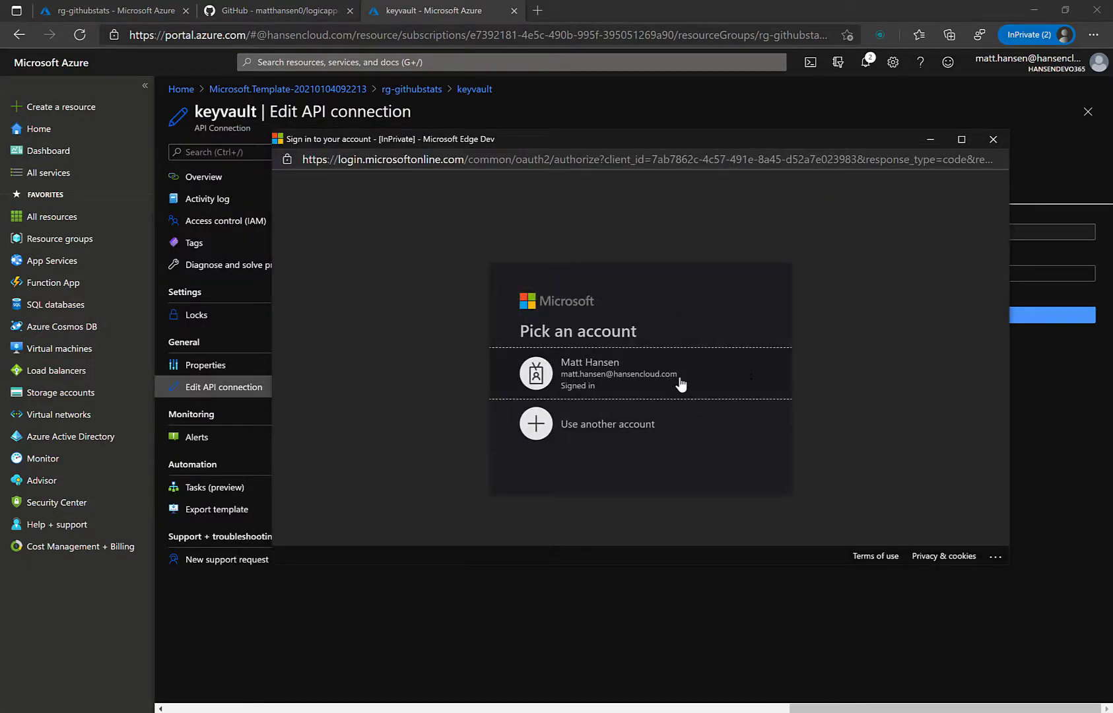
click(681, 384)
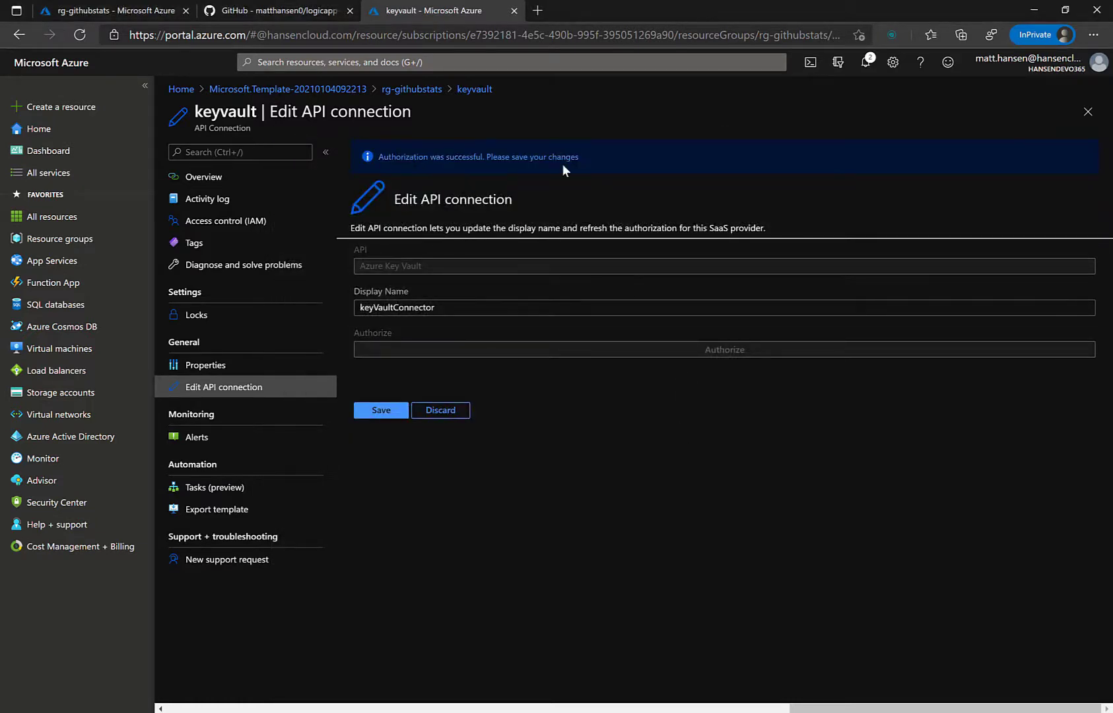
Step: Save the connection, confirm its status reads Connected, and return to rg-githubstats
click(398, 418)
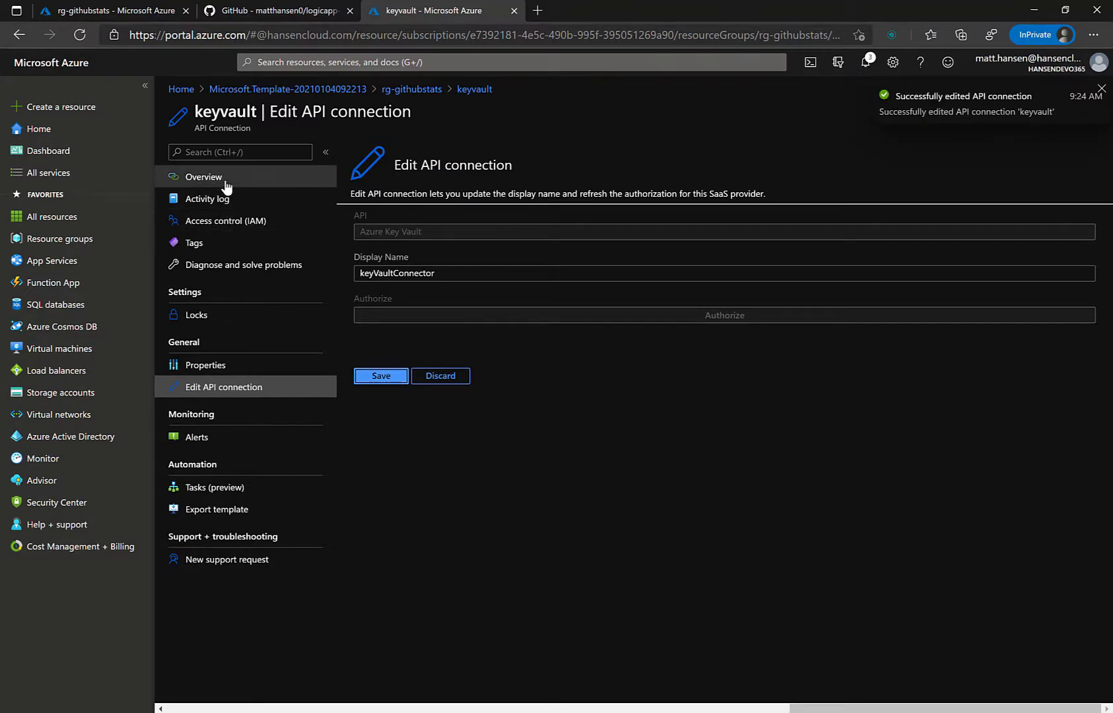
click(226, 178)
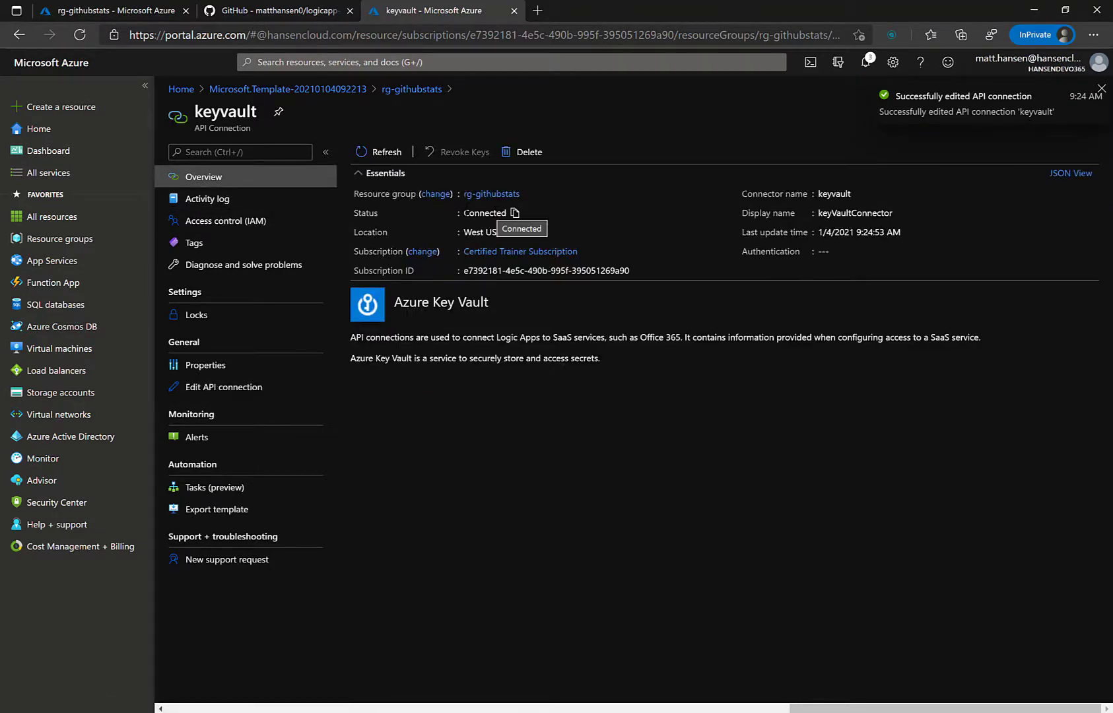
drag(348, 210, 508, 212)
click(597, 416)
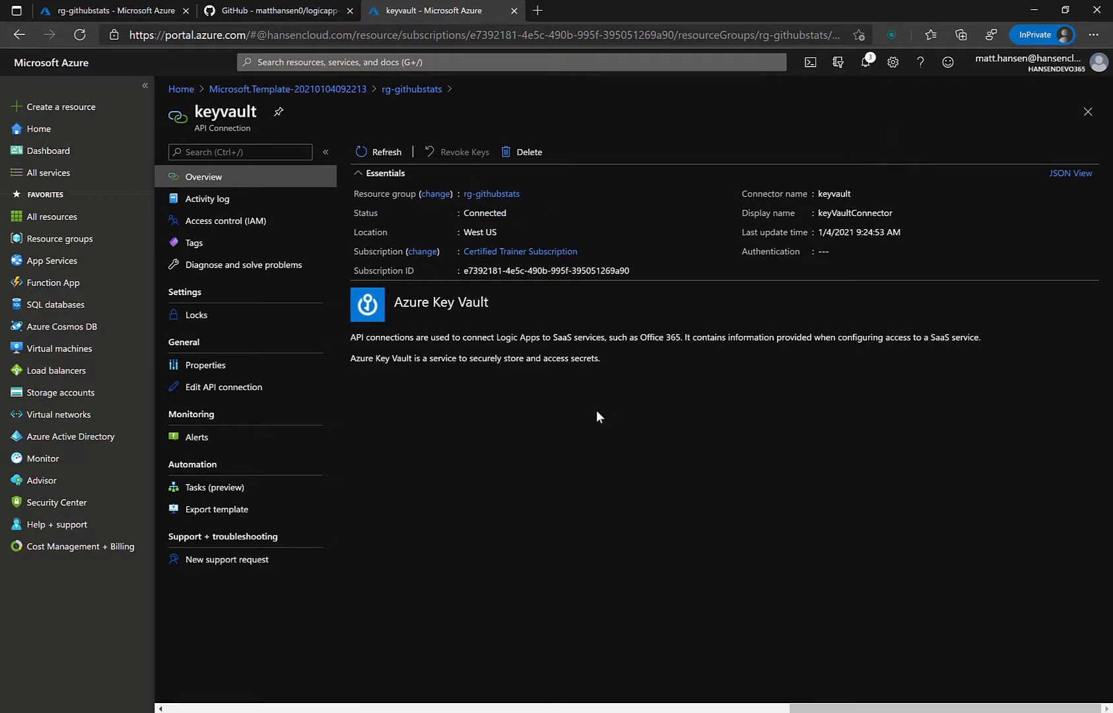
click(412, 89)
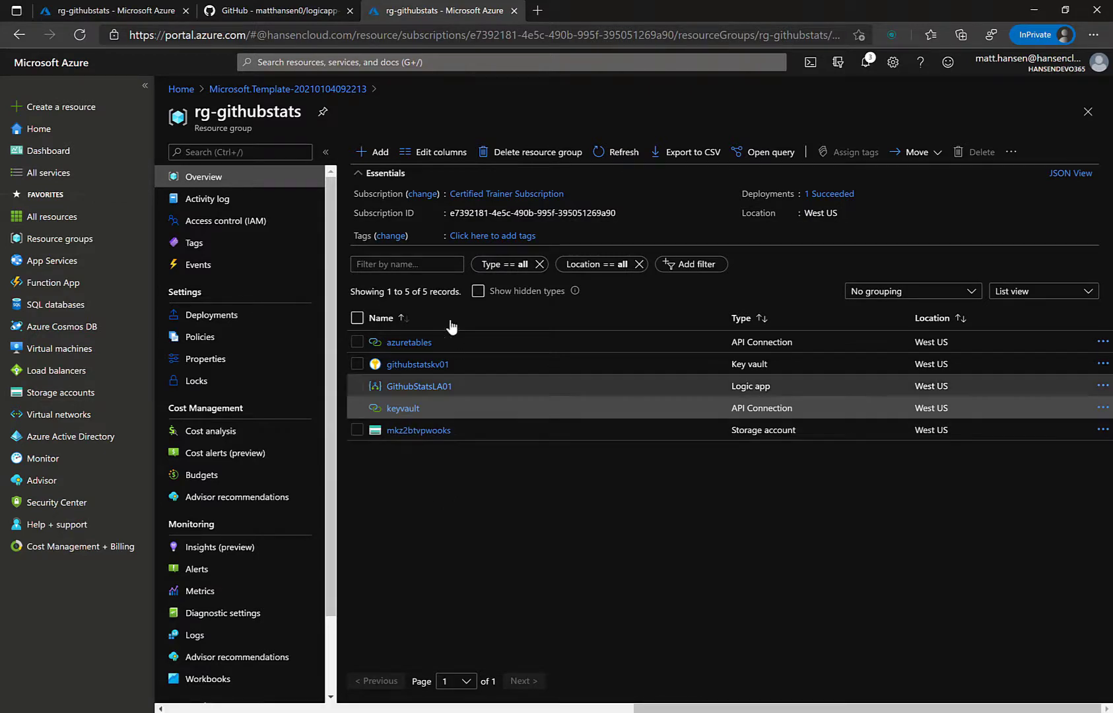
Step: Run GithubStatsLA01's Recurrence trigger, confirm the 9:25 AM run succeeded, and return to rg-githubstats
click(430, 388)
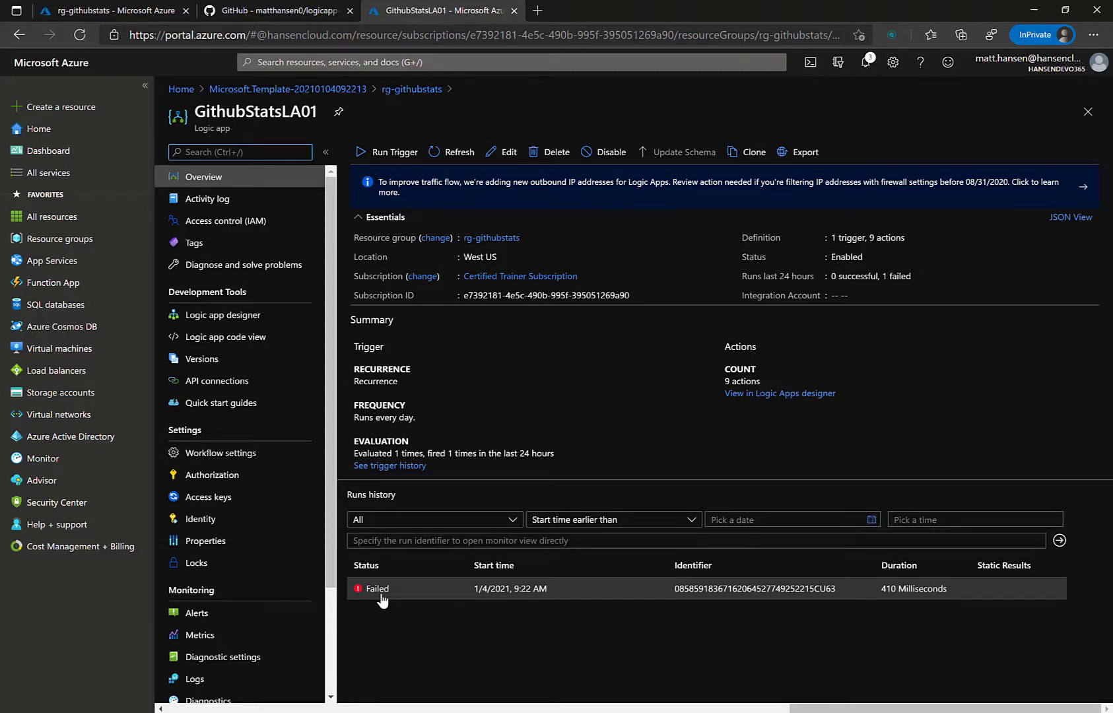
click(391, 153)
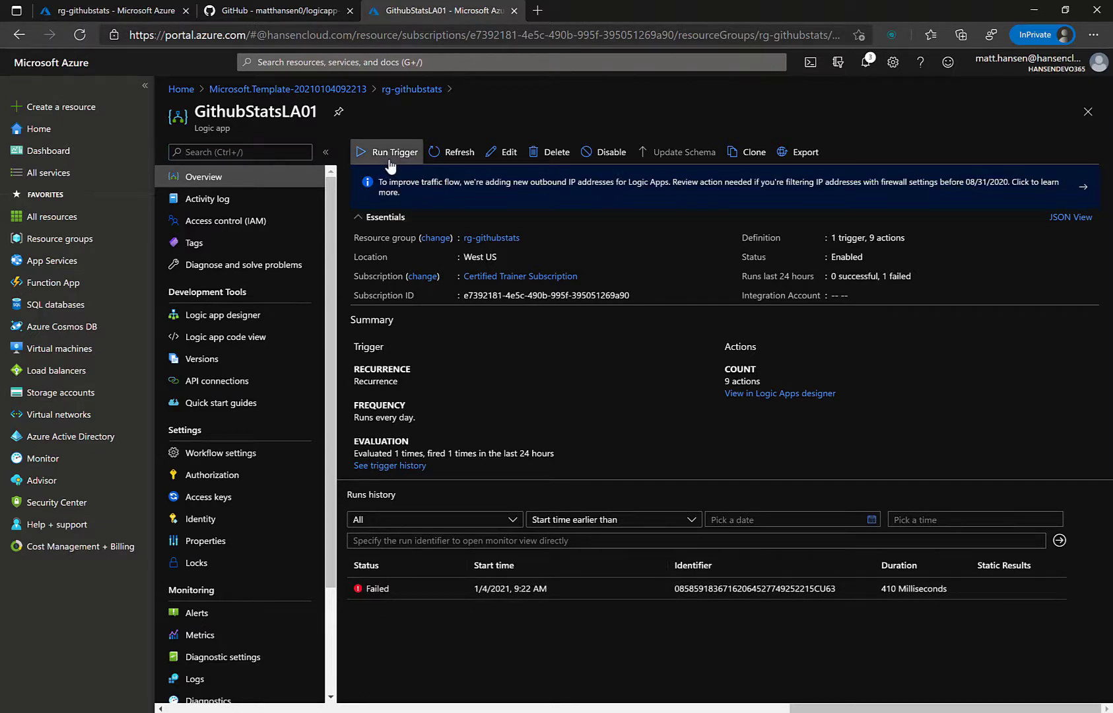
click(396, 180)
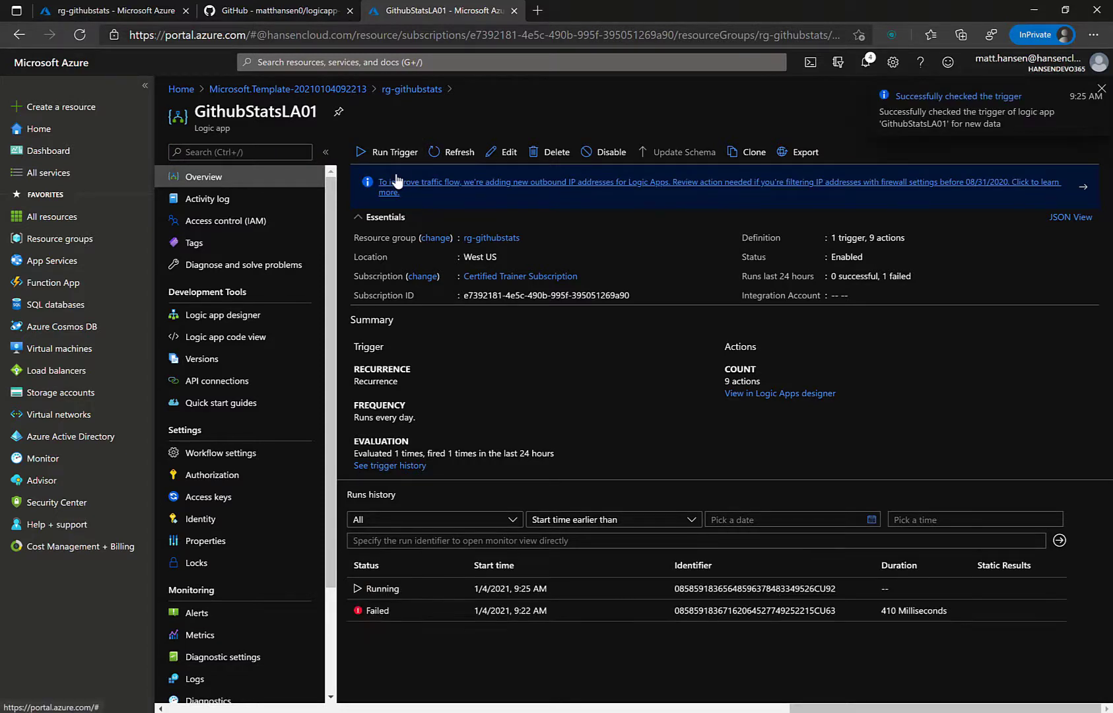
click(458, 155)
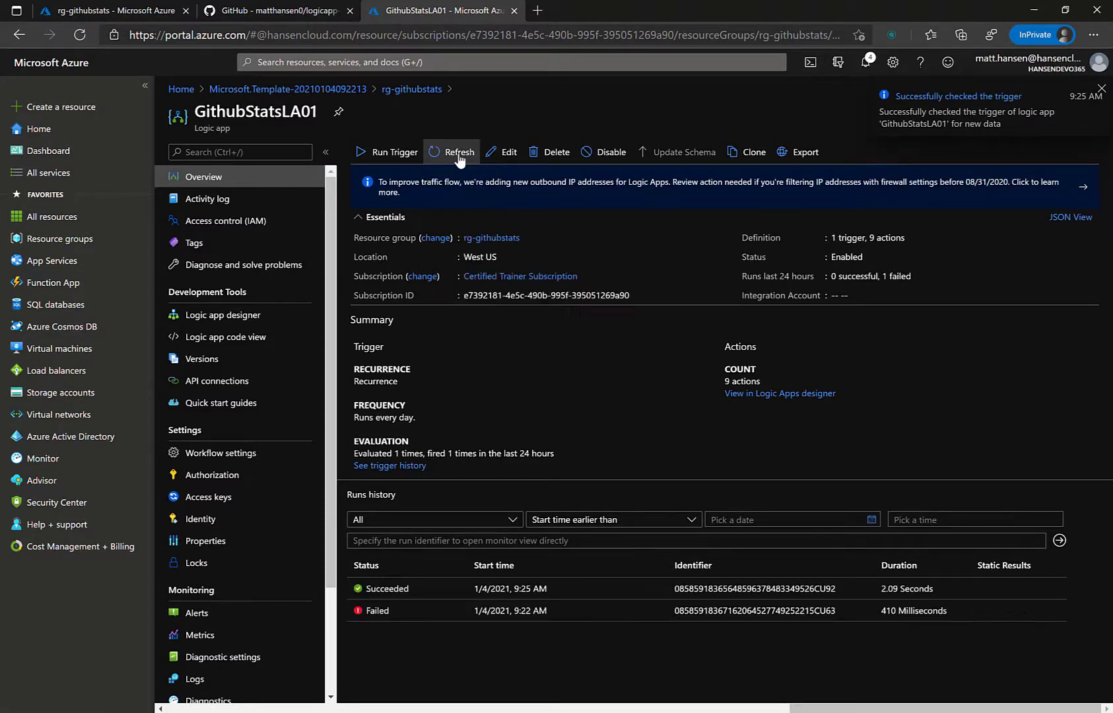
click(575, 596)
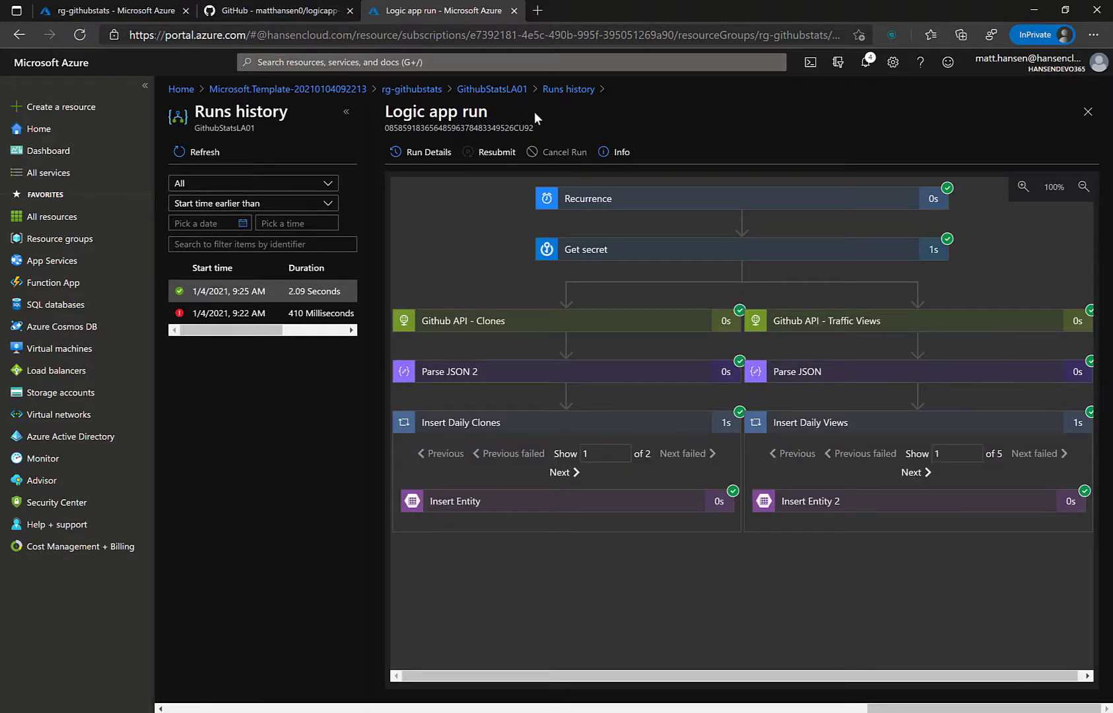
click(509, 90)
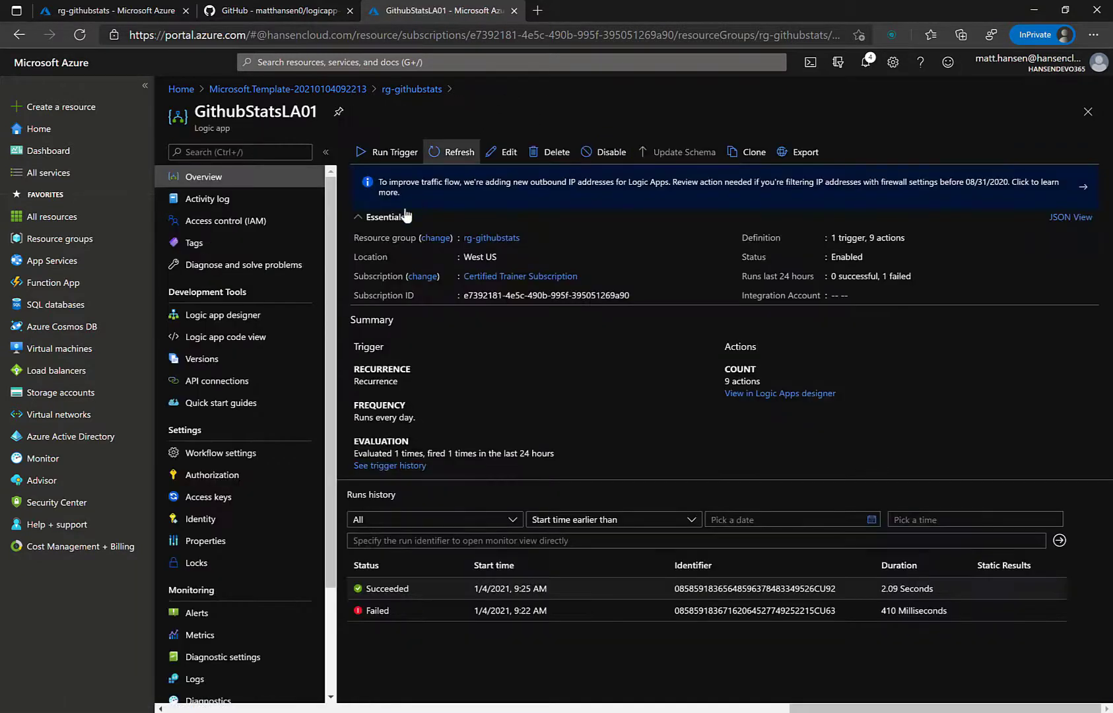
click(412, 89)
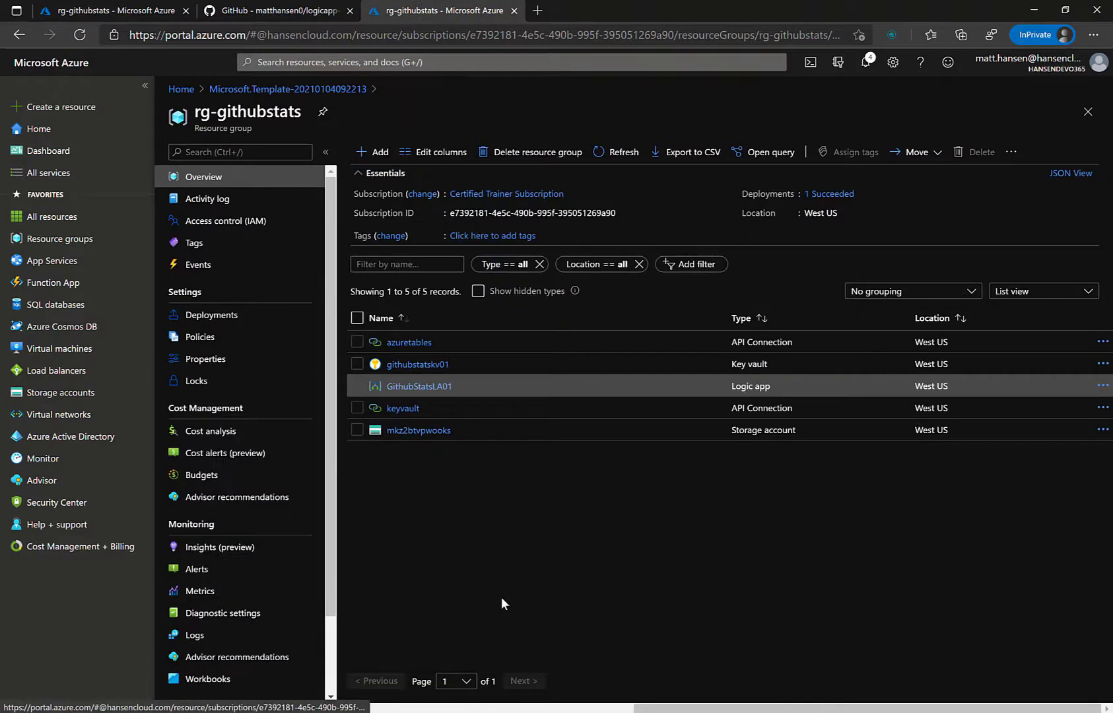
Step: Inspect repoClones and repoTraffic rows in mkz2btvpwooks Storage Explorer, then return to its Overview
click(437, 430)
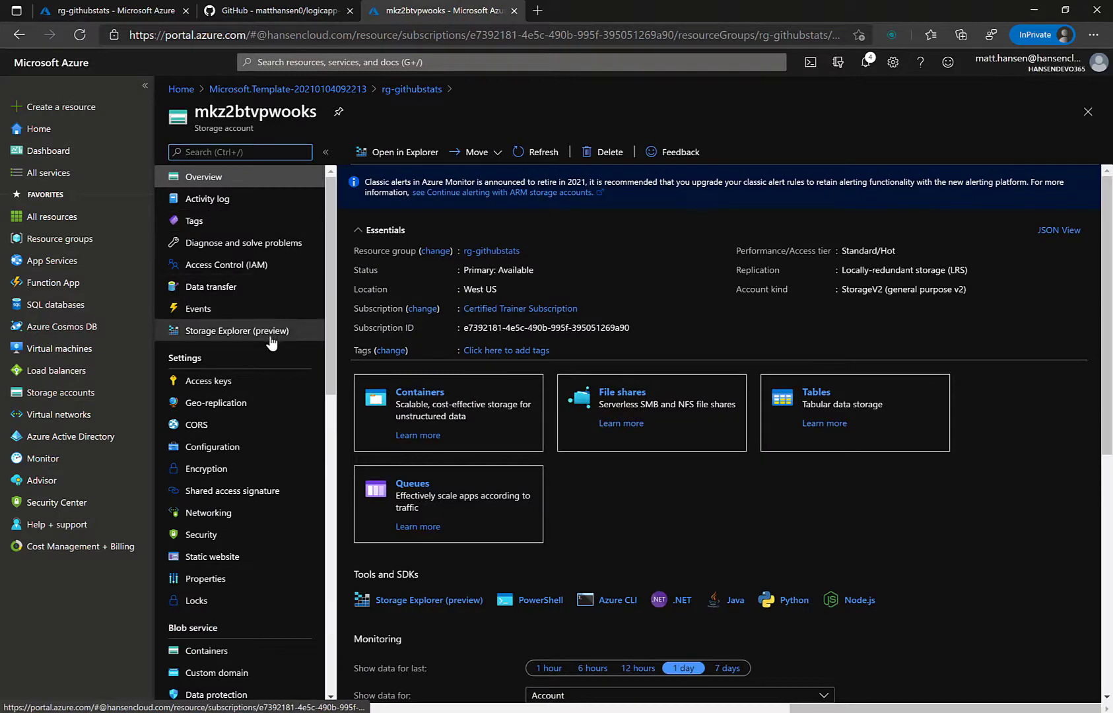
click(270, 337)
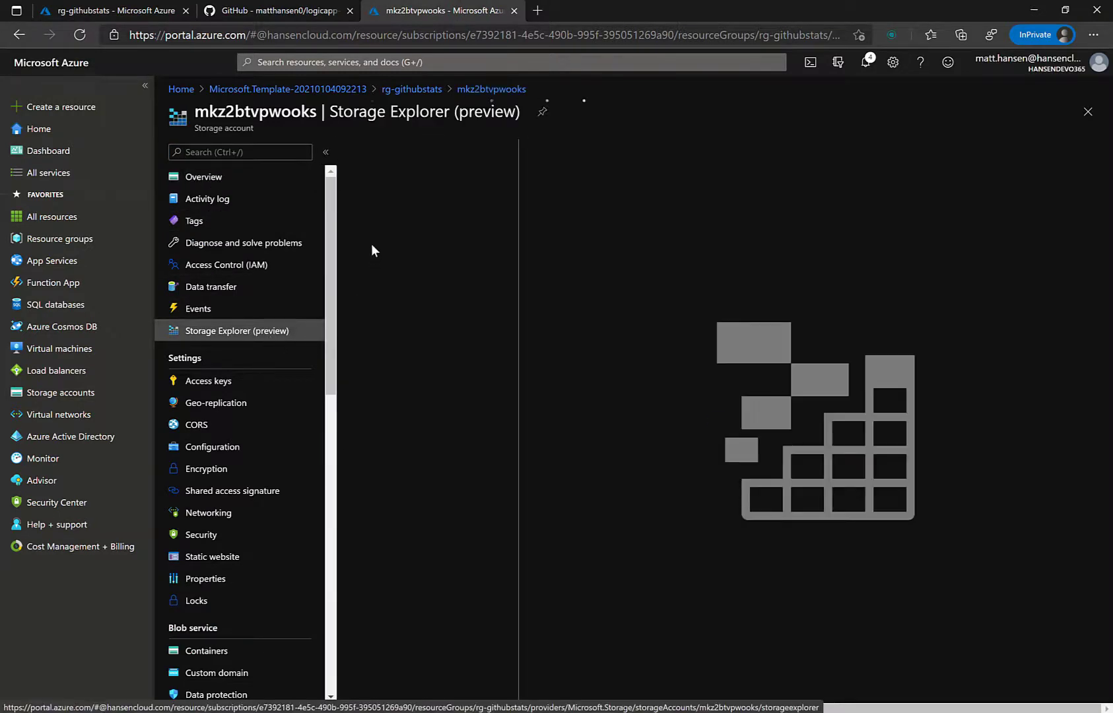
click(349, 225)
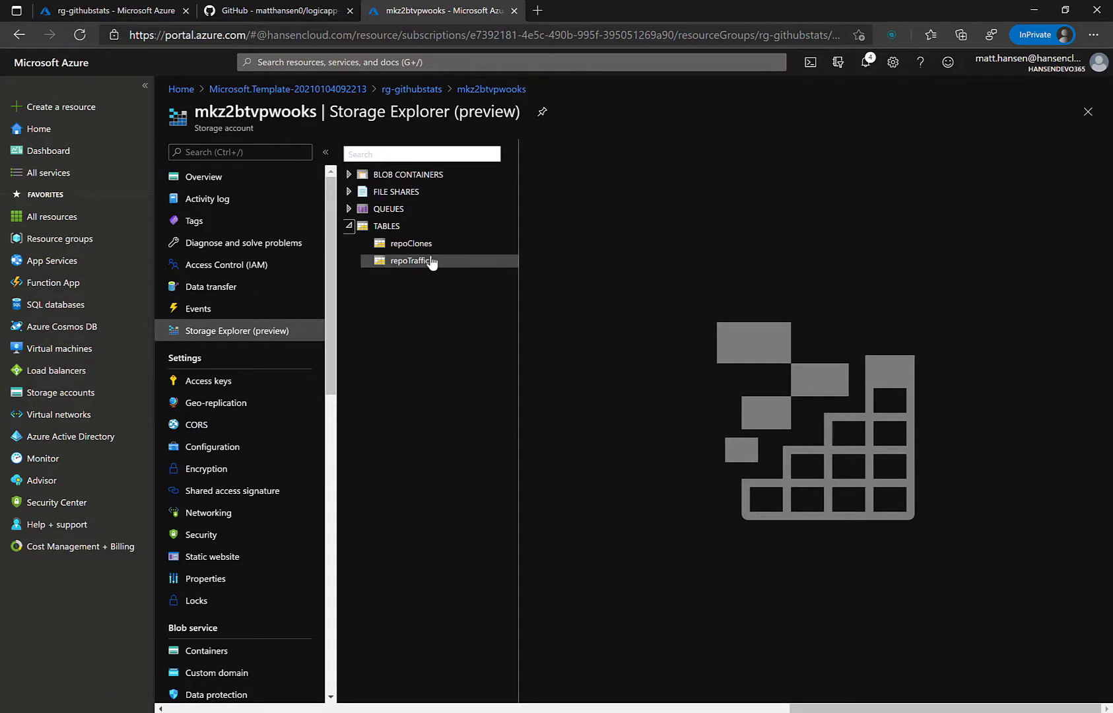
click(430, 245)
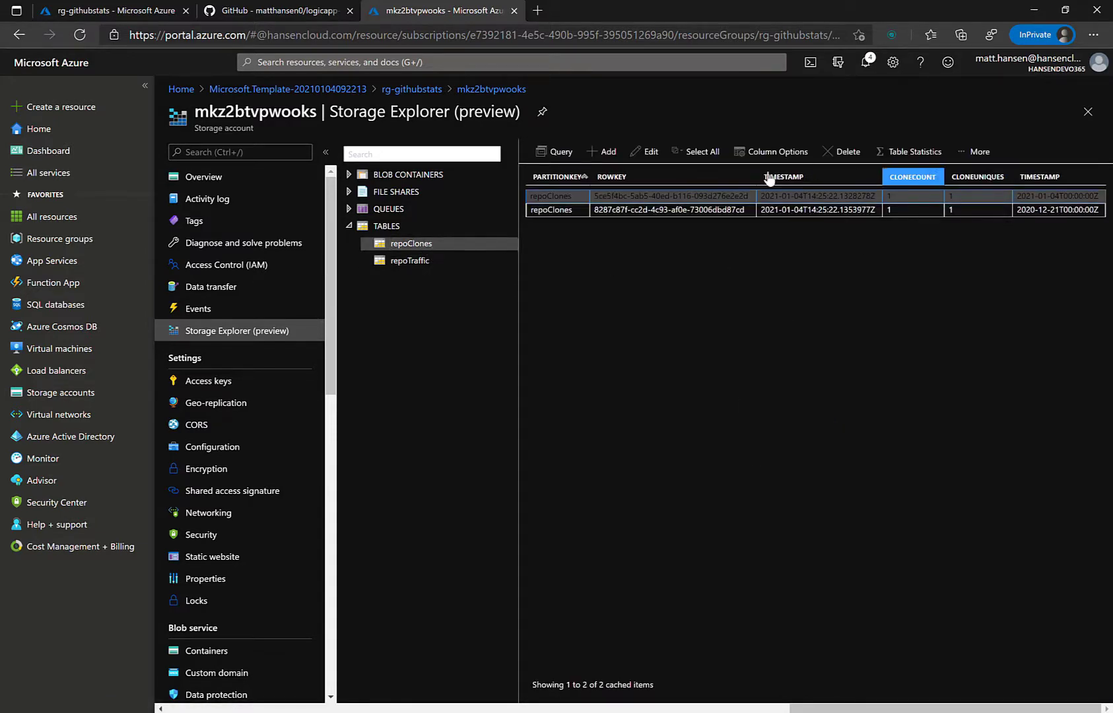
click(389, 261)
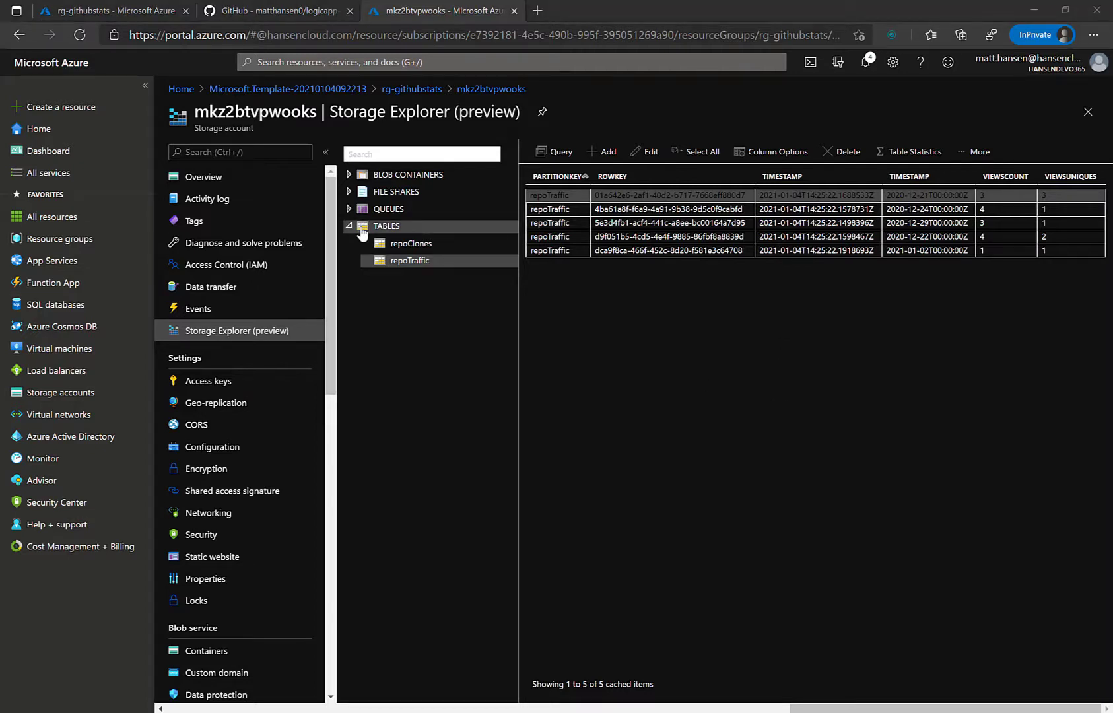
click(244, 180)
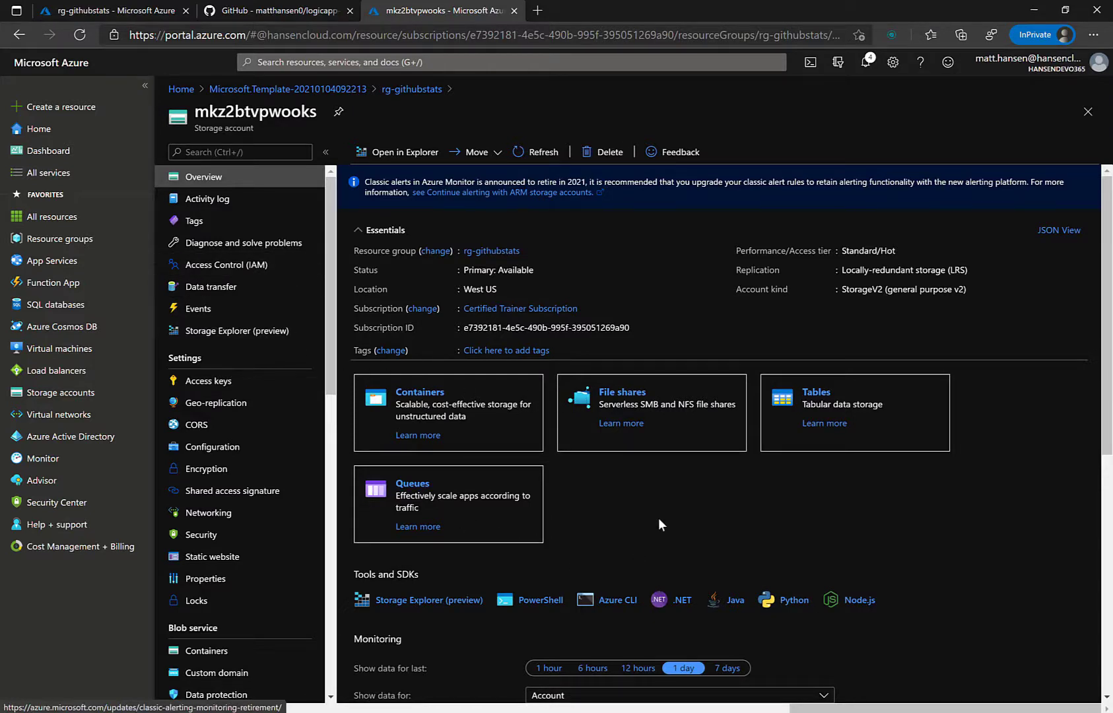
Step: Download githubStats_template.pbit from the GitHub repository and open it in Power BI Desktop
click(284, 11)
scroll(466, 310, up, 10)
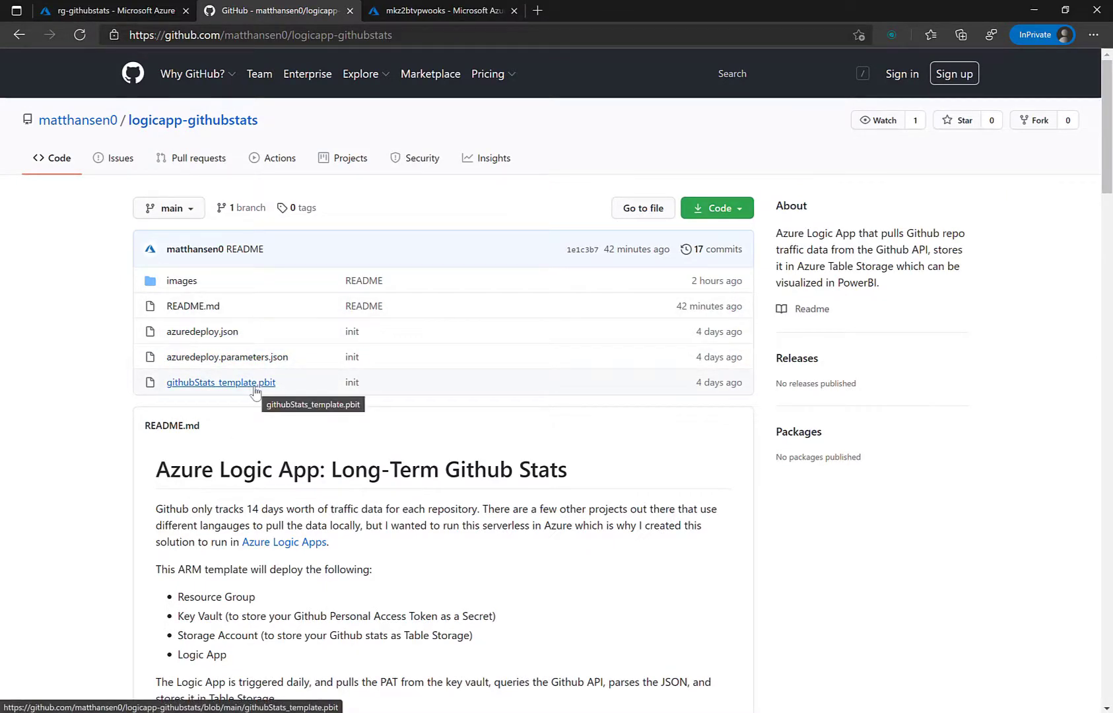
click(254, 386)
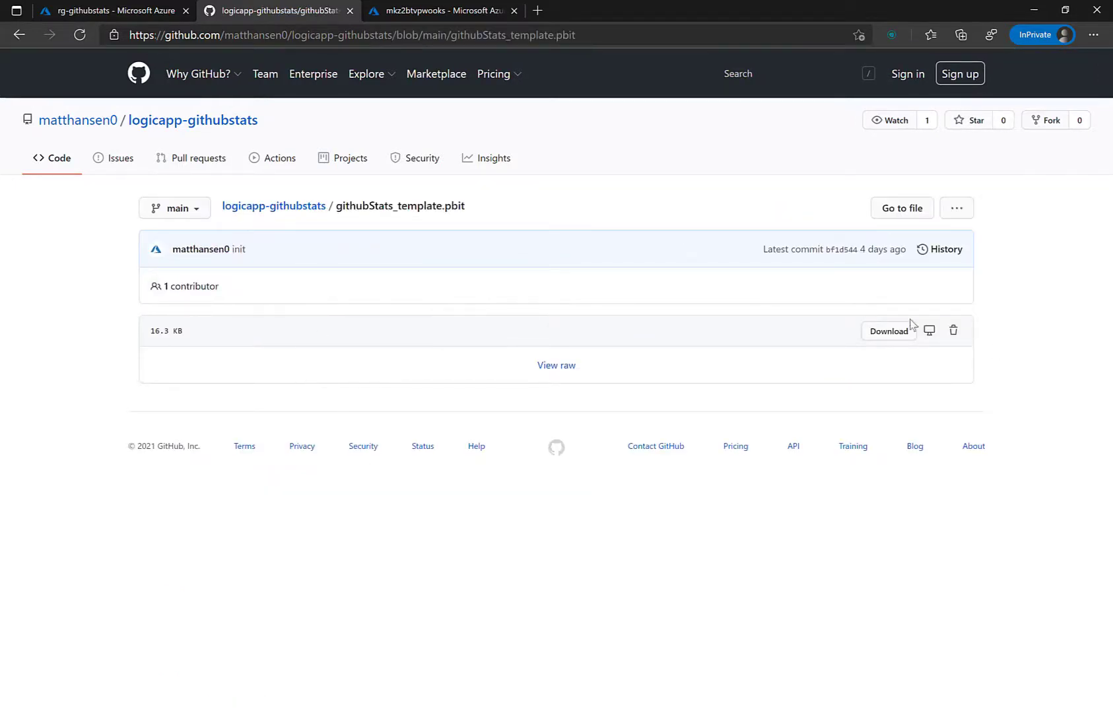
click(871, 332)
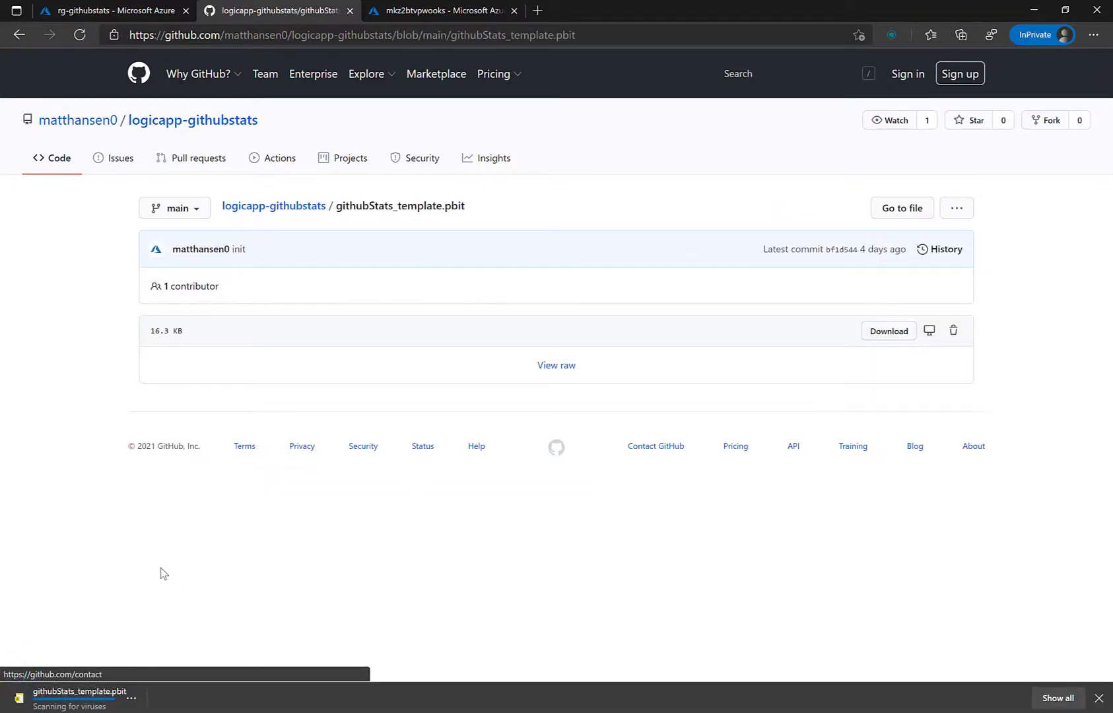
click(79, 697)
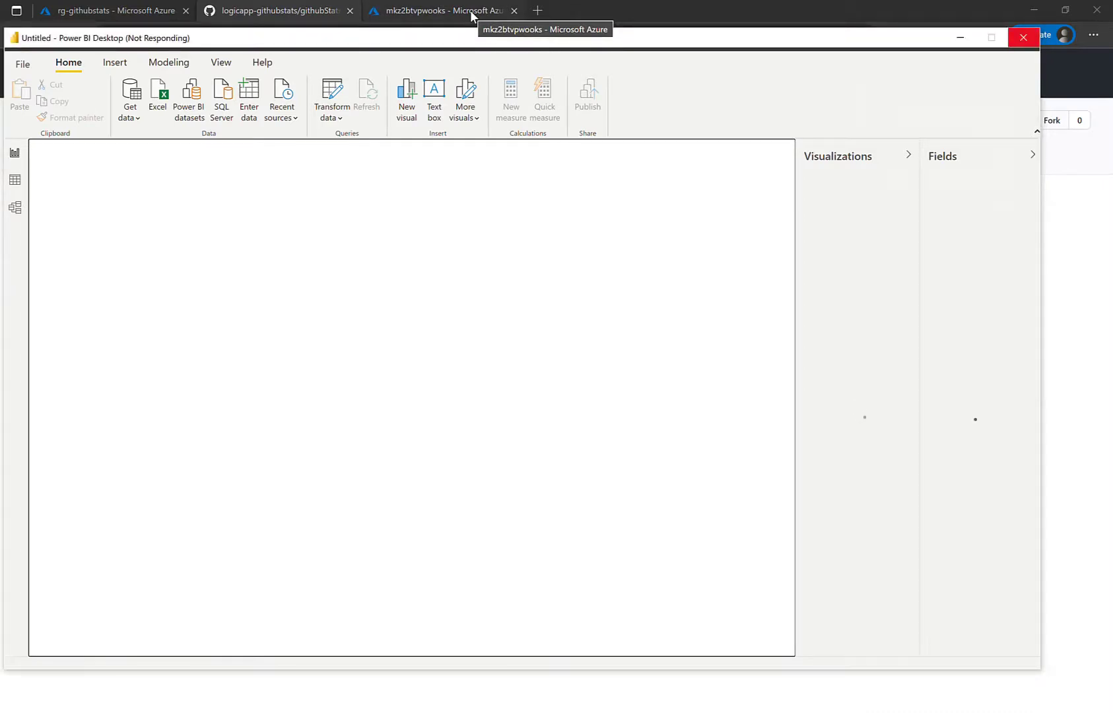
Step: Copy the storage account name mkz2btvpwooks from the storage account's Access keys page
click(470, 12)
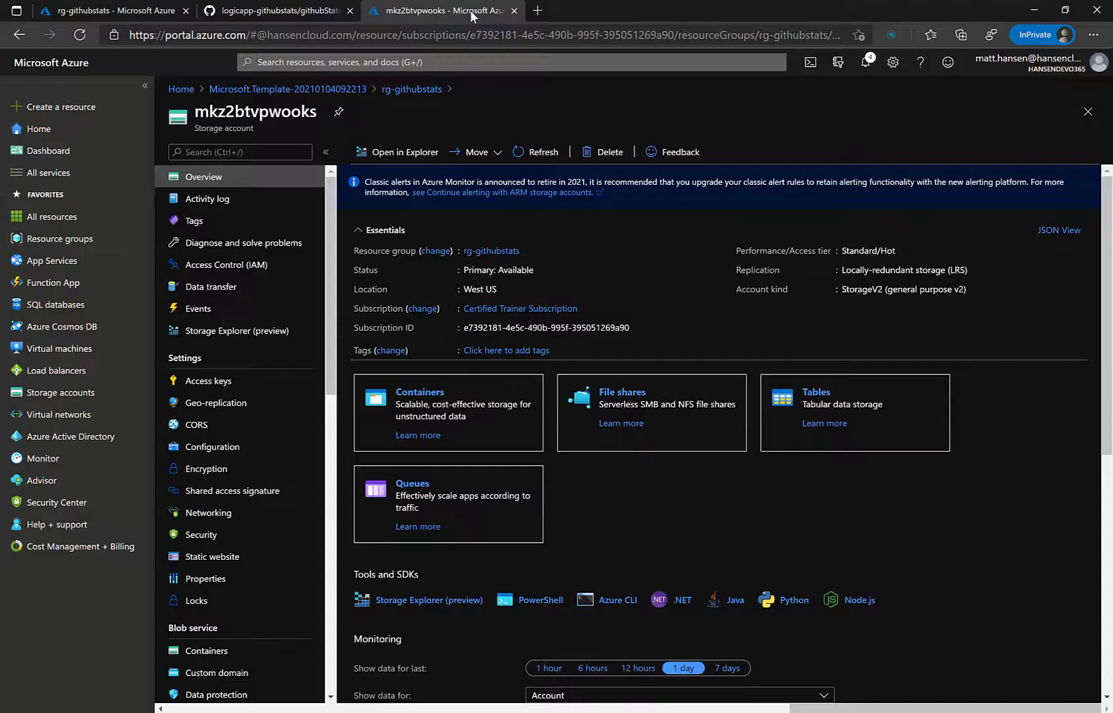
click(465, 11)
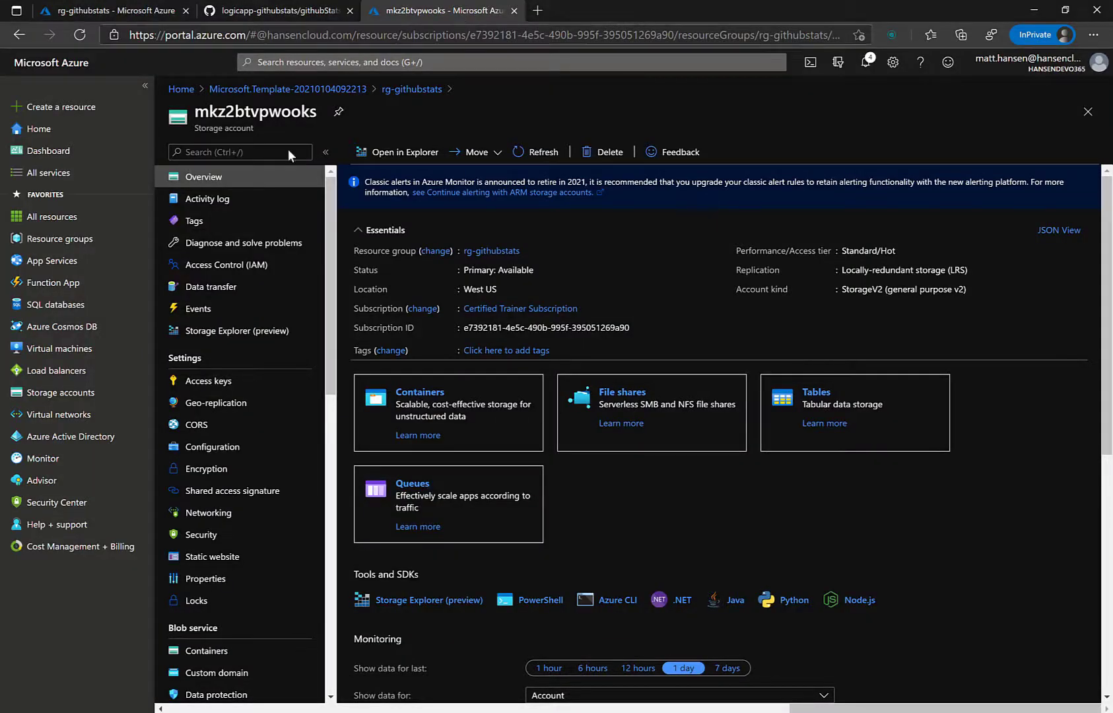
click(241, 382)
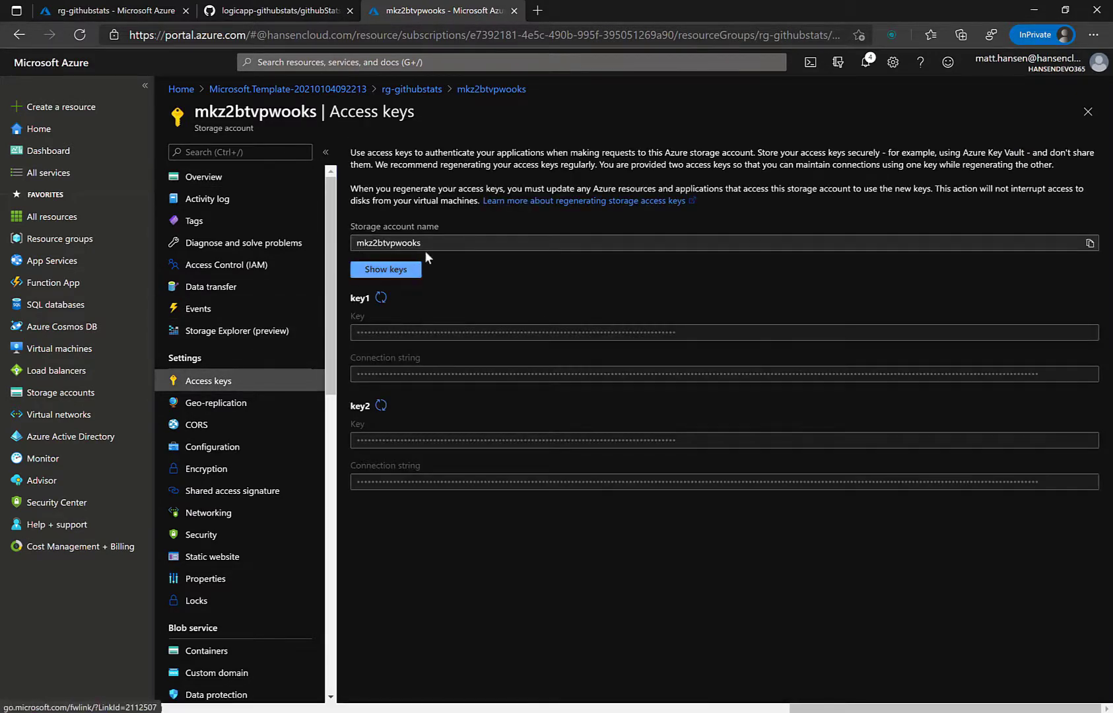
drag(436, 244, 354, 245)
key(ctrl+c)
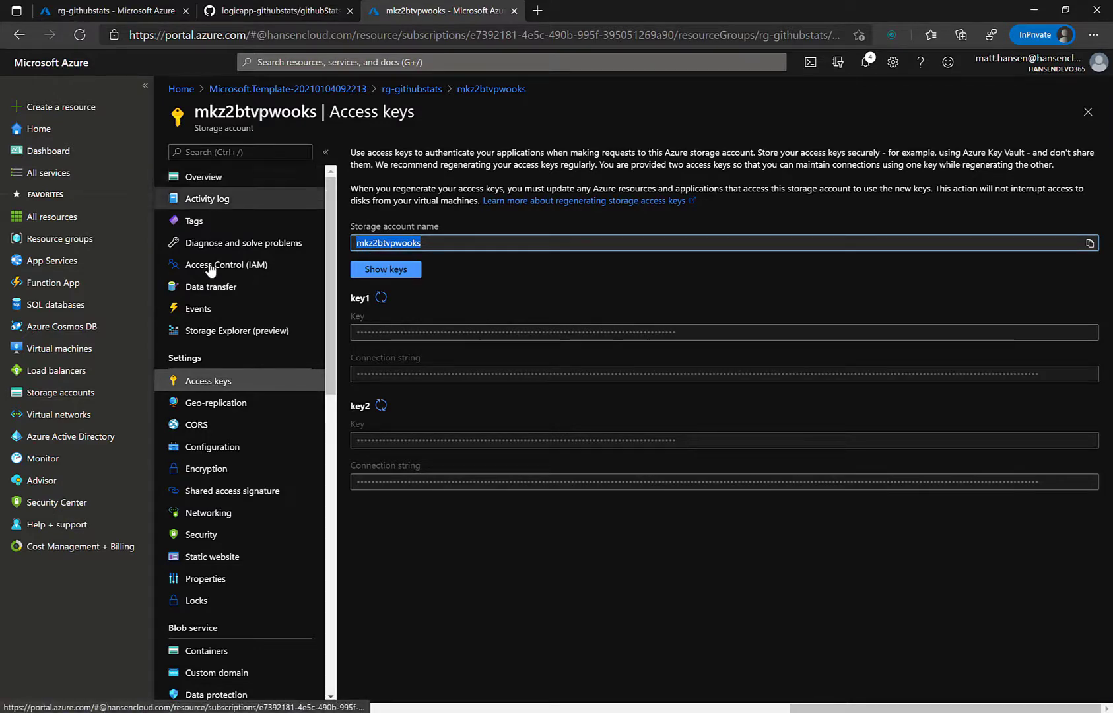
Step: Enter mkz2btvpwooks as the template's Storage Account Name and load the githubStats report
key(alt+Tab)
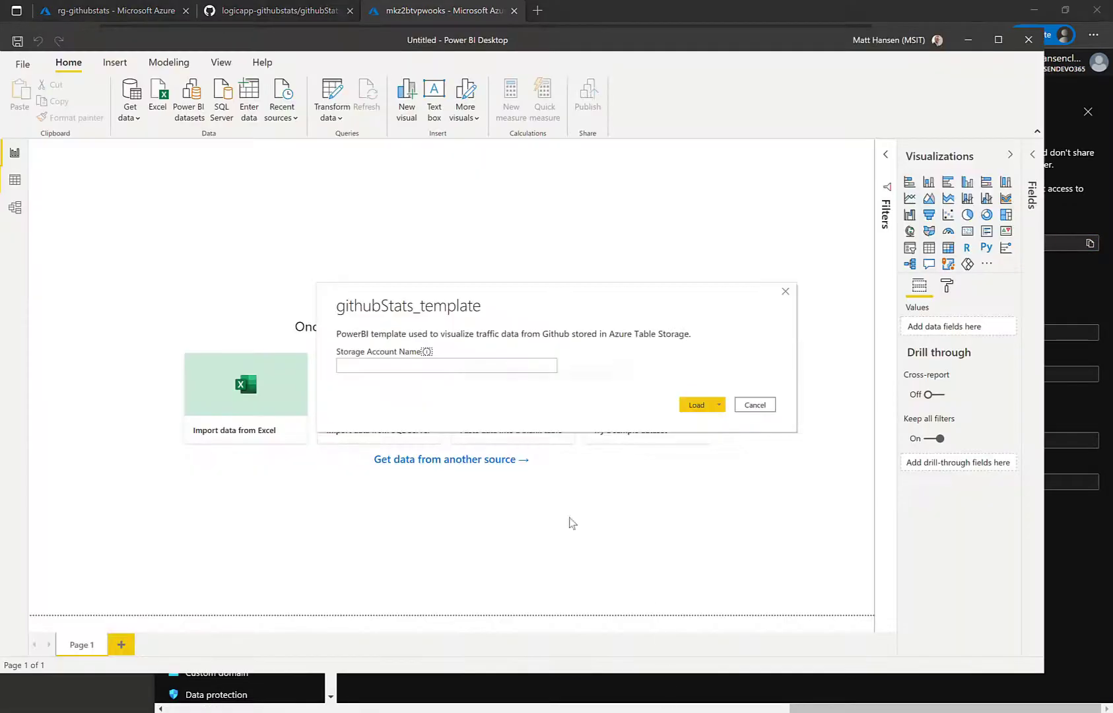
click(375, 365)
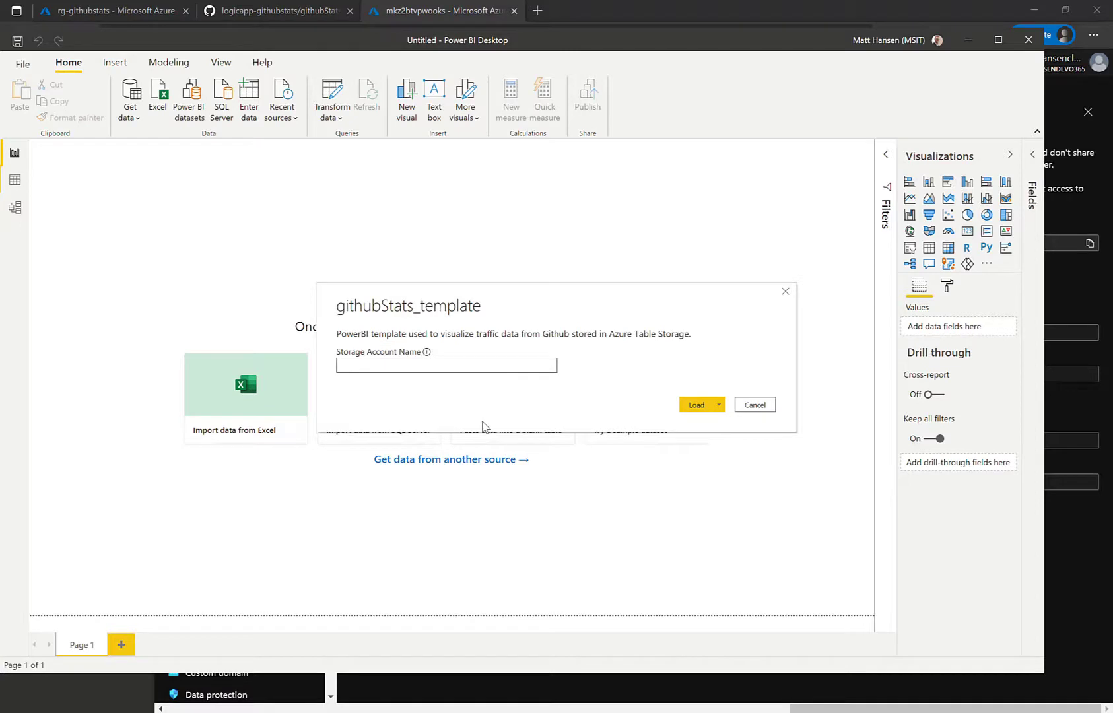
key(ctrl+v)
click(696, 405)
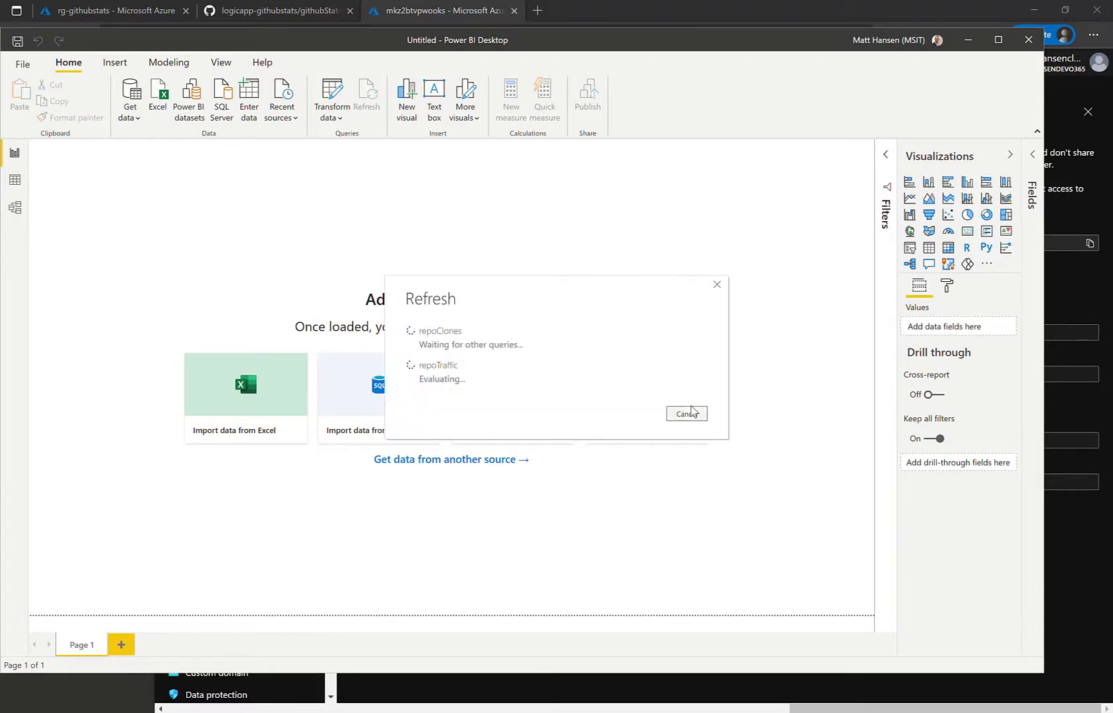
click(448, 16)
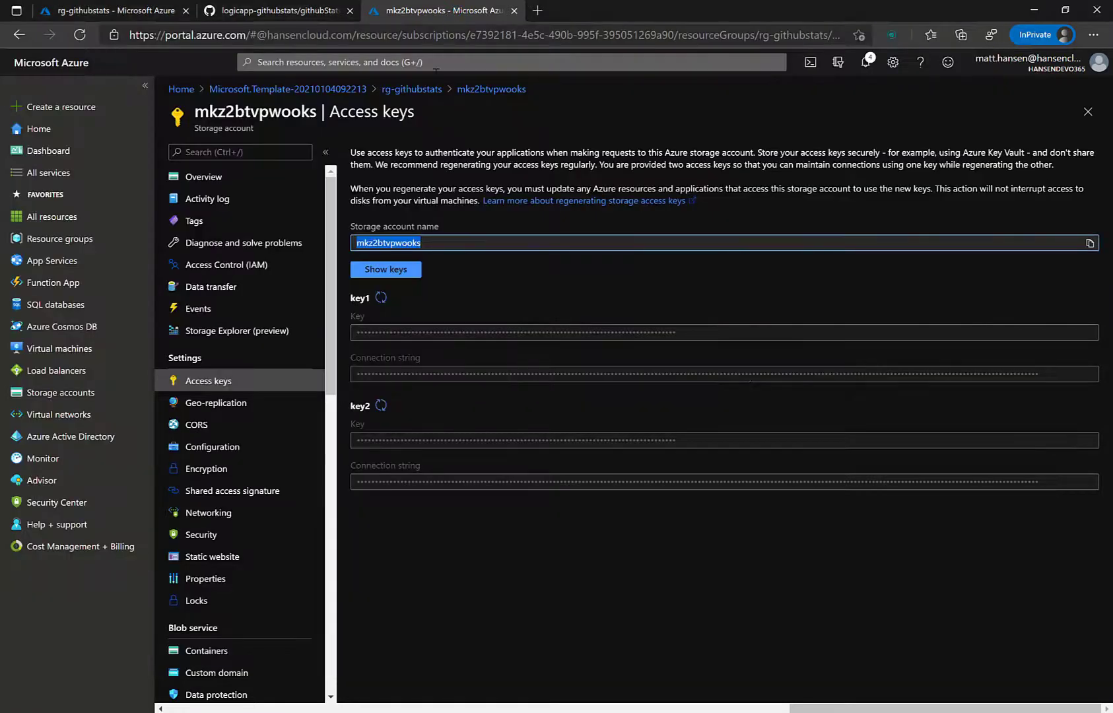
Step: Copy the storage account's key1 and use it as Power BI's Azure Table storage account key to connect
click(390, 277)
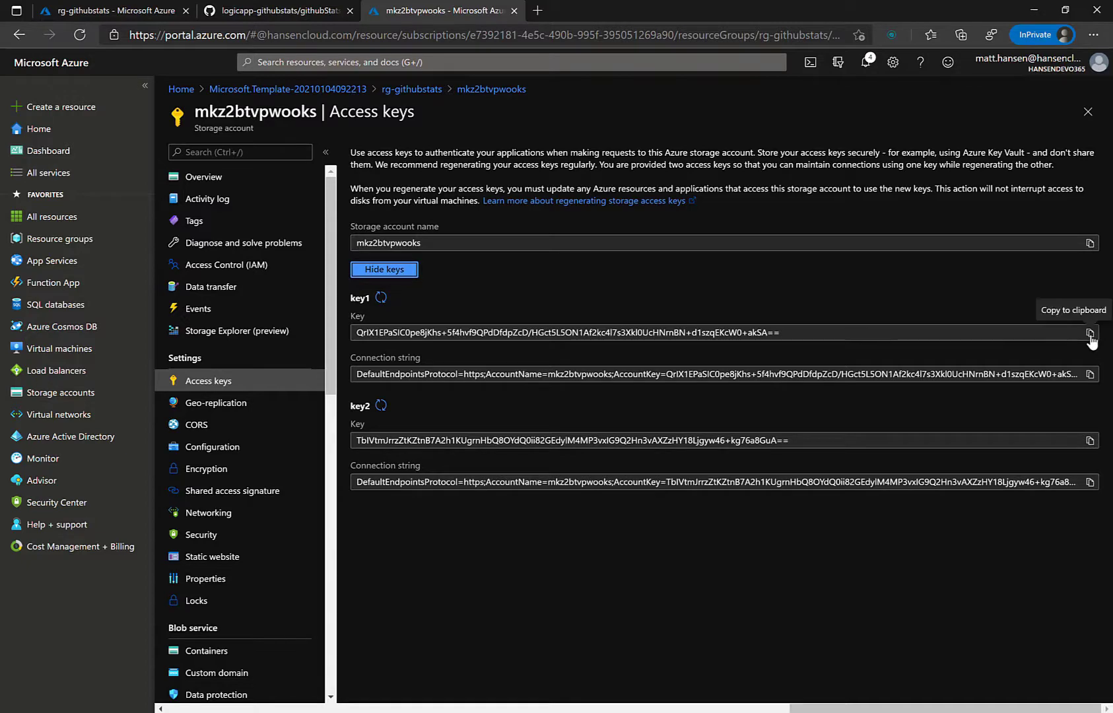
click(1090, 332)
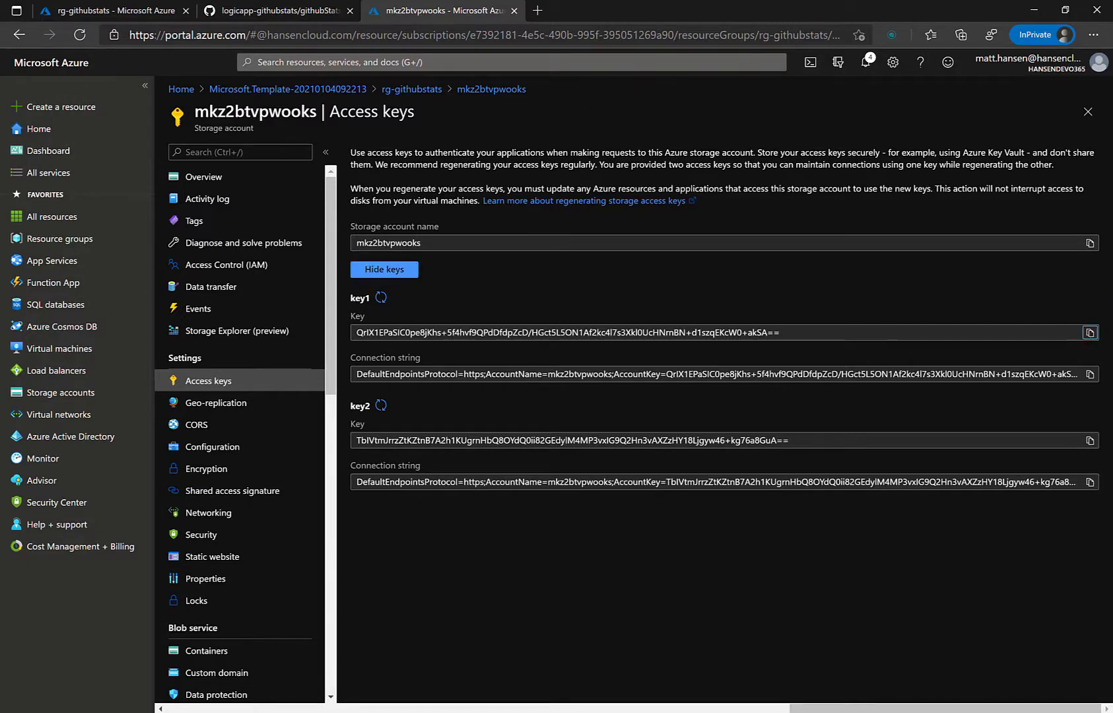
mouse_move(657, 711)
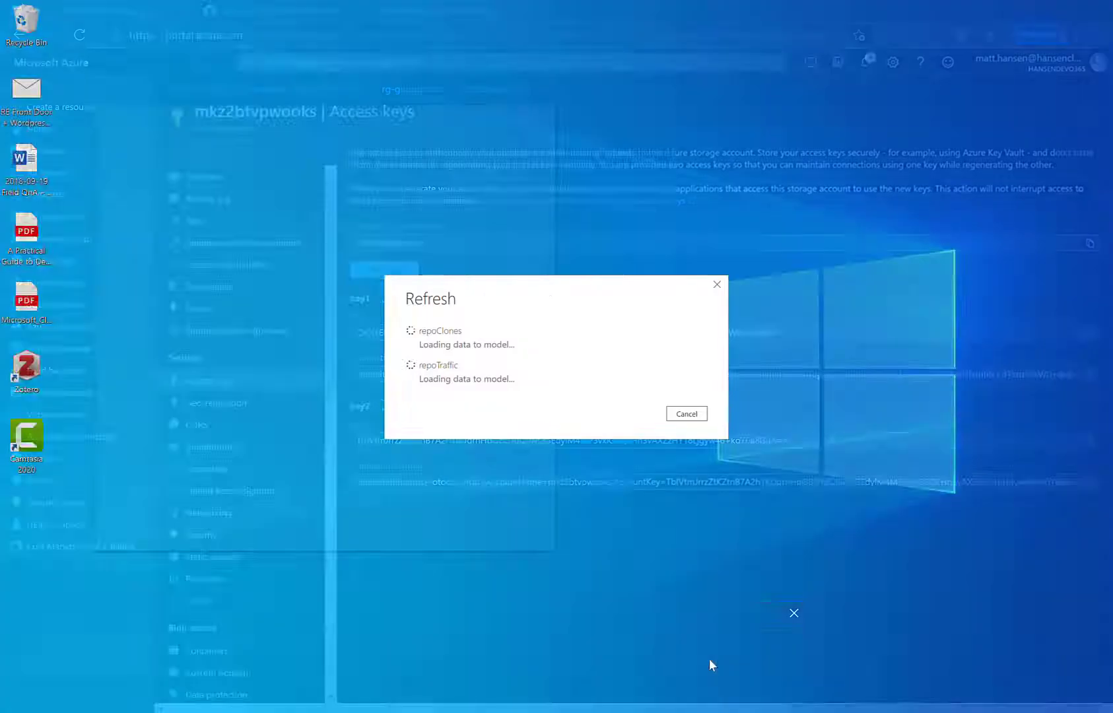
click(711, 661)
click(573, 341)
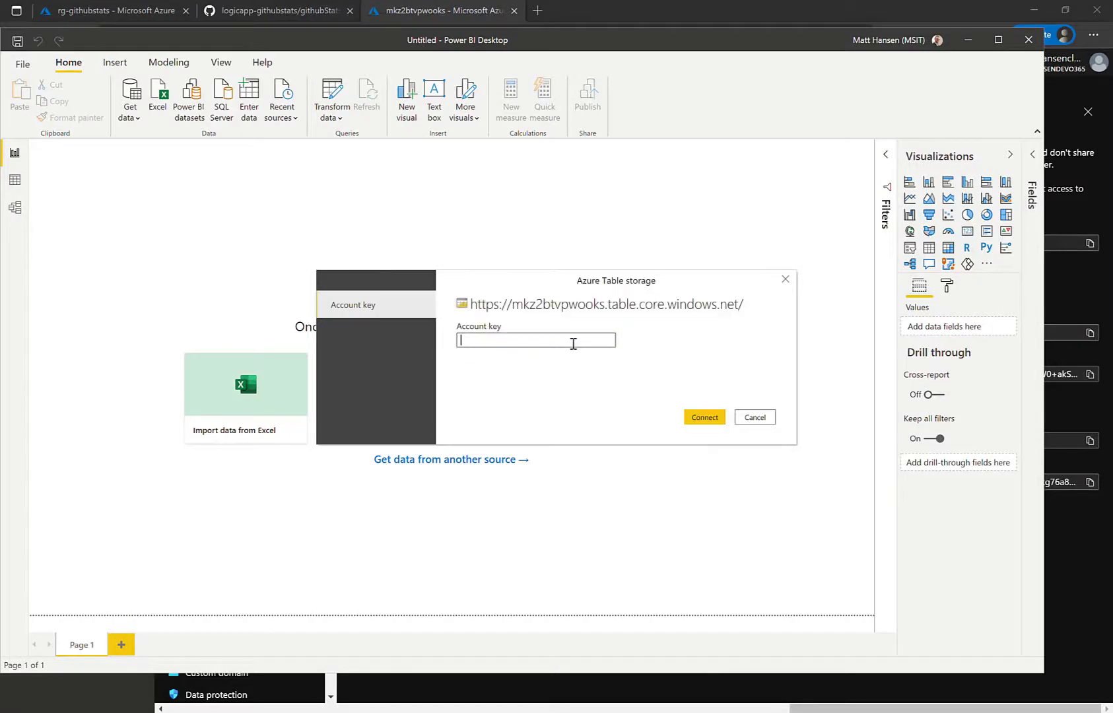
key(ctrl+v)
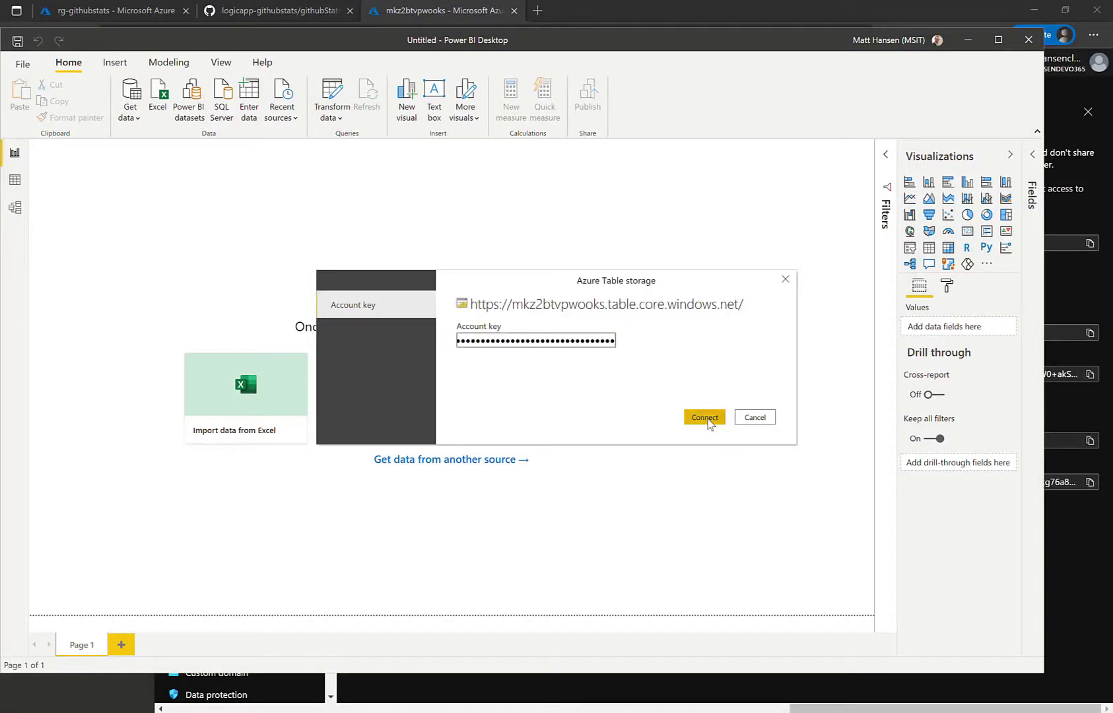
click(708, 420)
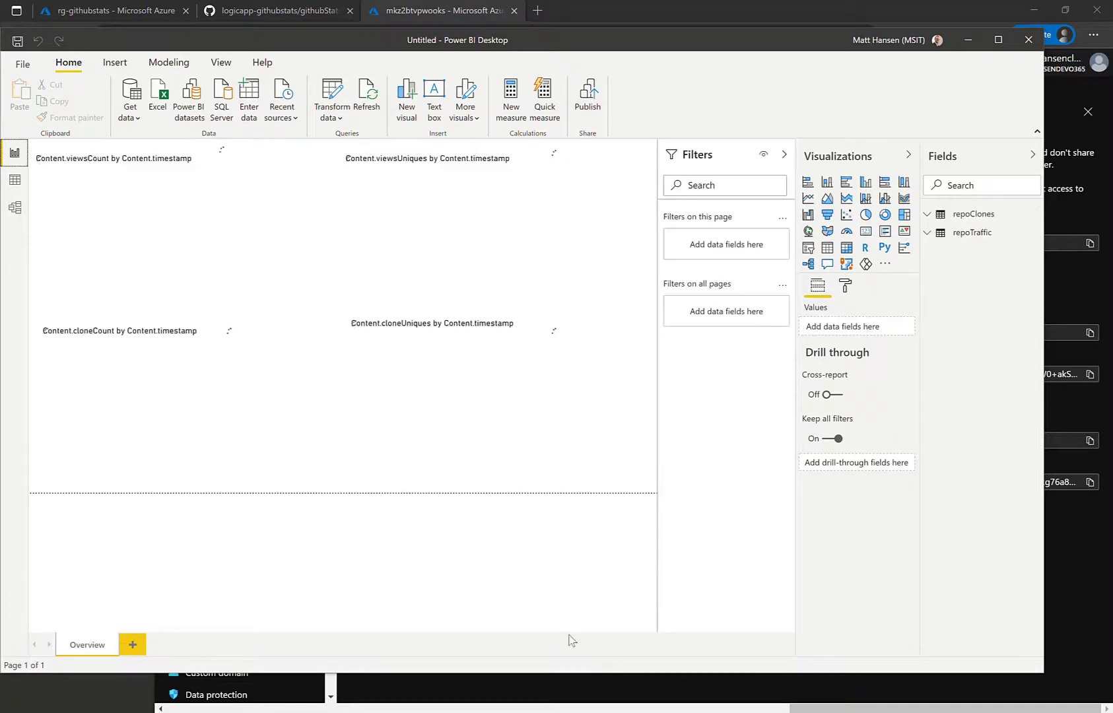
Step: Maximize Power BI and expand repoTraffic and repoClones to review the 15 views and 2 clones totals
click(999, 42)
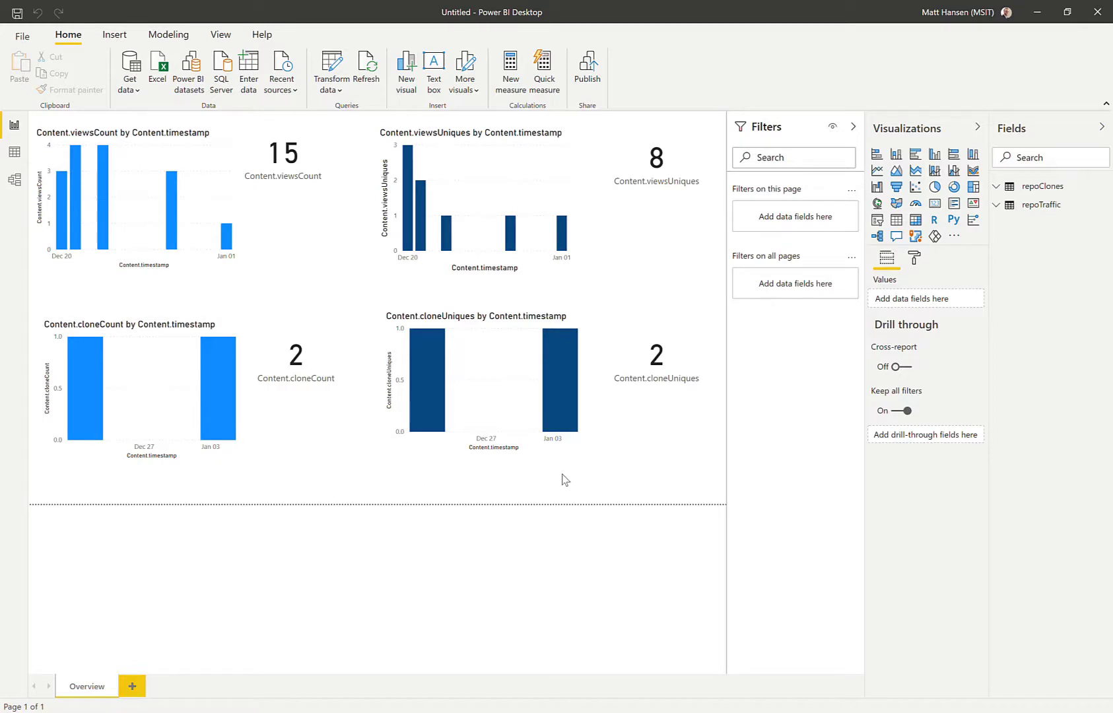
click(996, 205)
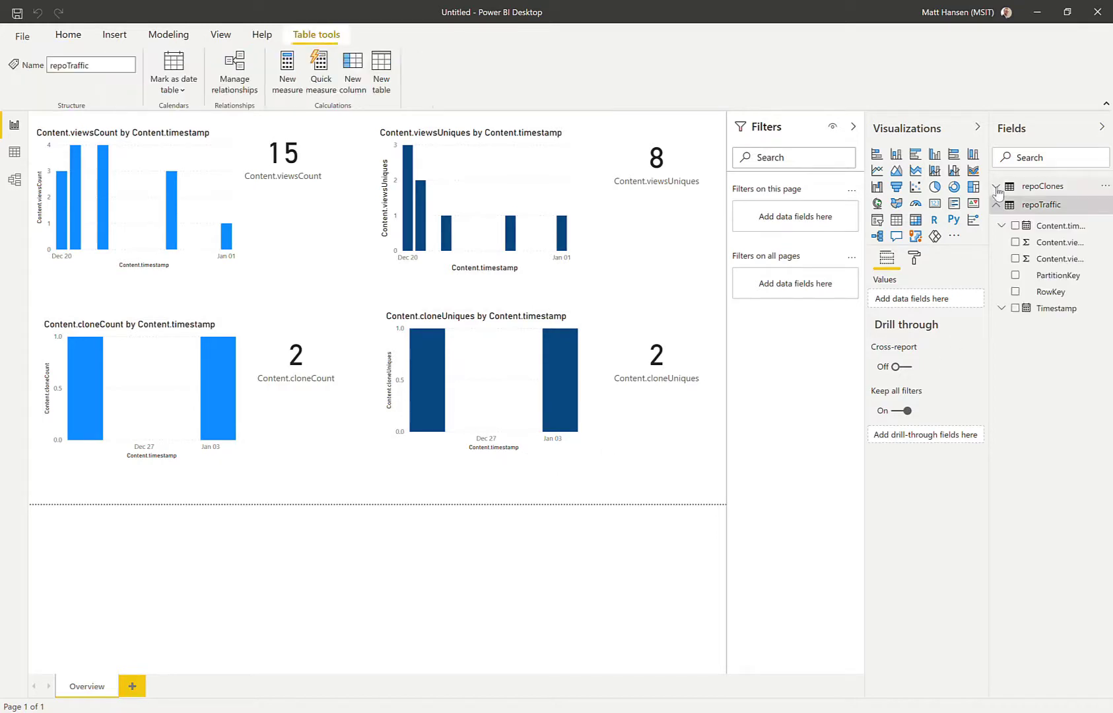
click(996, 188)
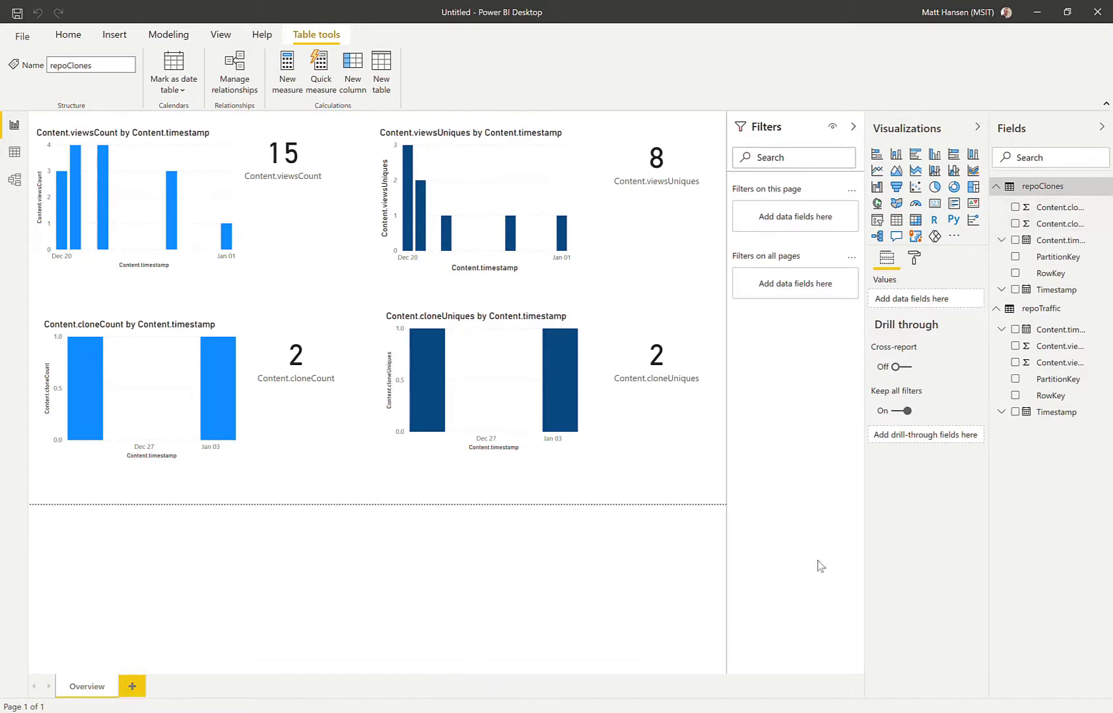
click(958, 525)
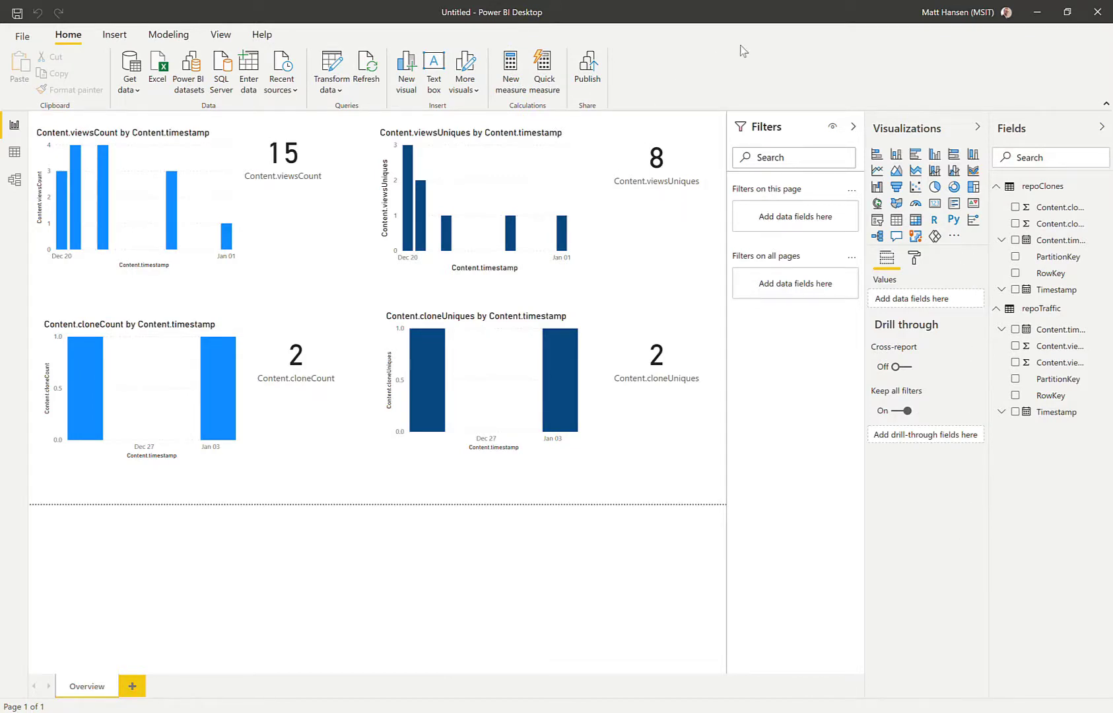
click(1037, 13)
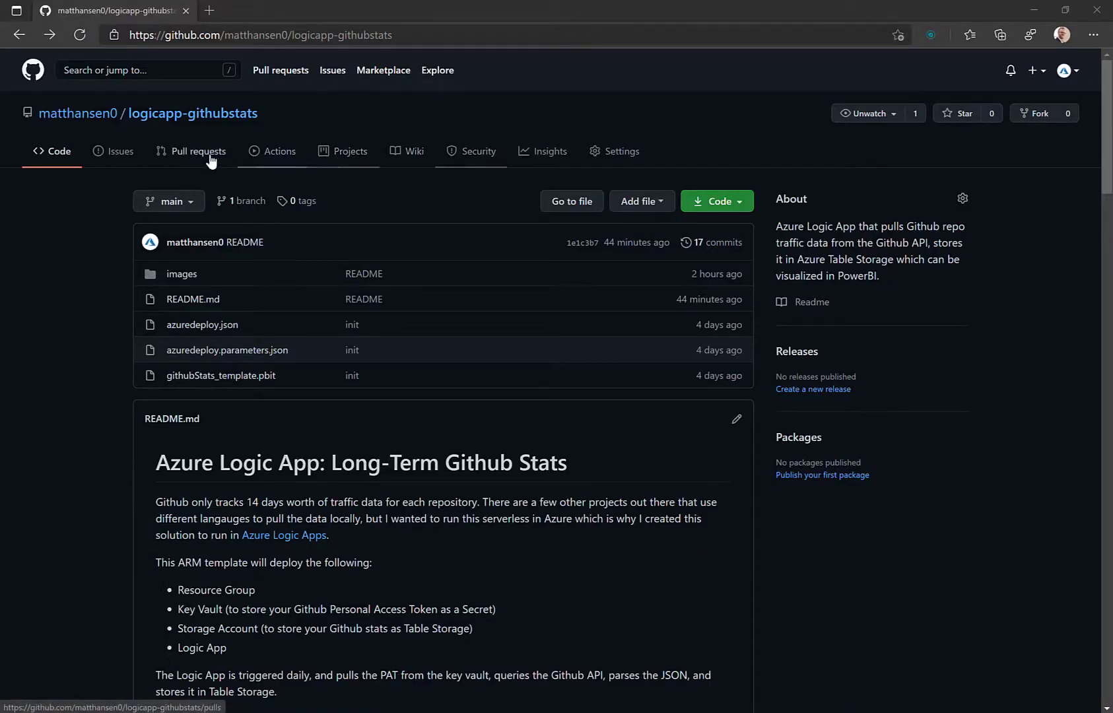
Step: Check the repository's Traffic insights showing 7 clones and 1 view, then return to the Code page
click(538, 162)
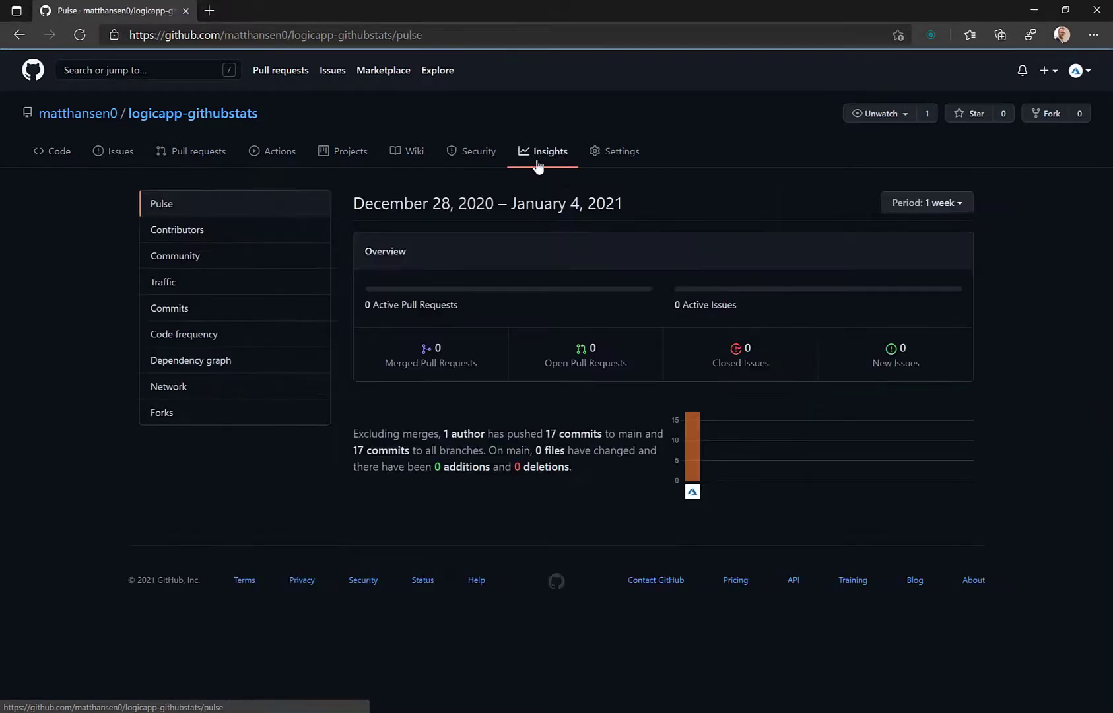
click(210, 285)
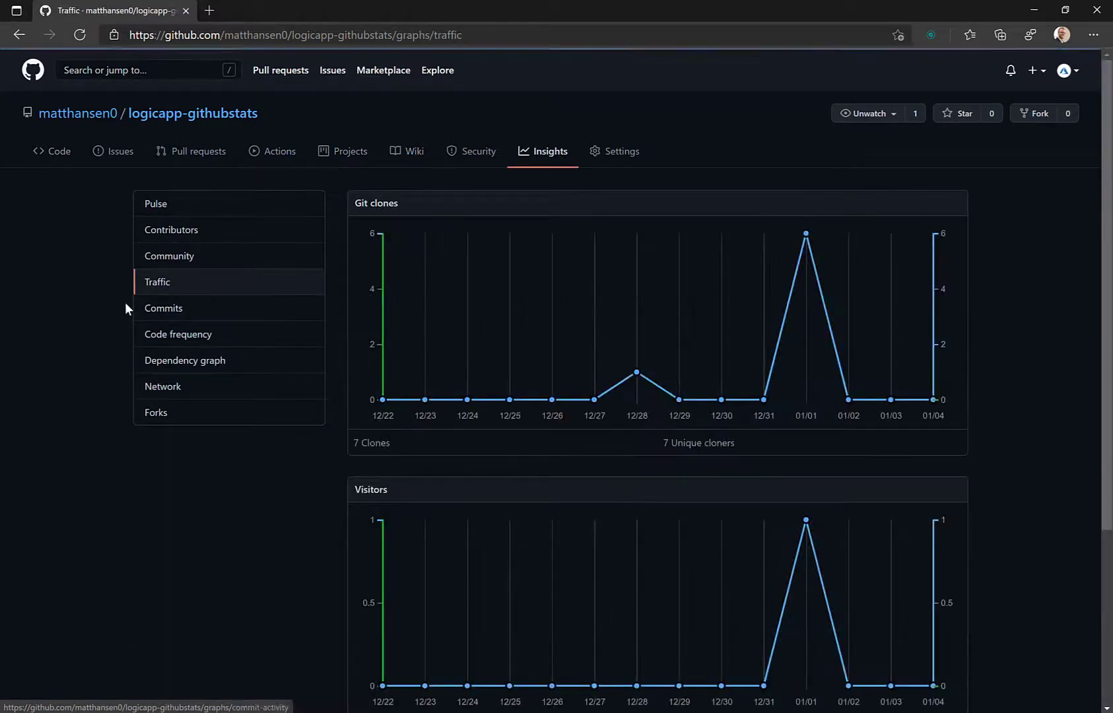
scroll(125, 307, down, 2)
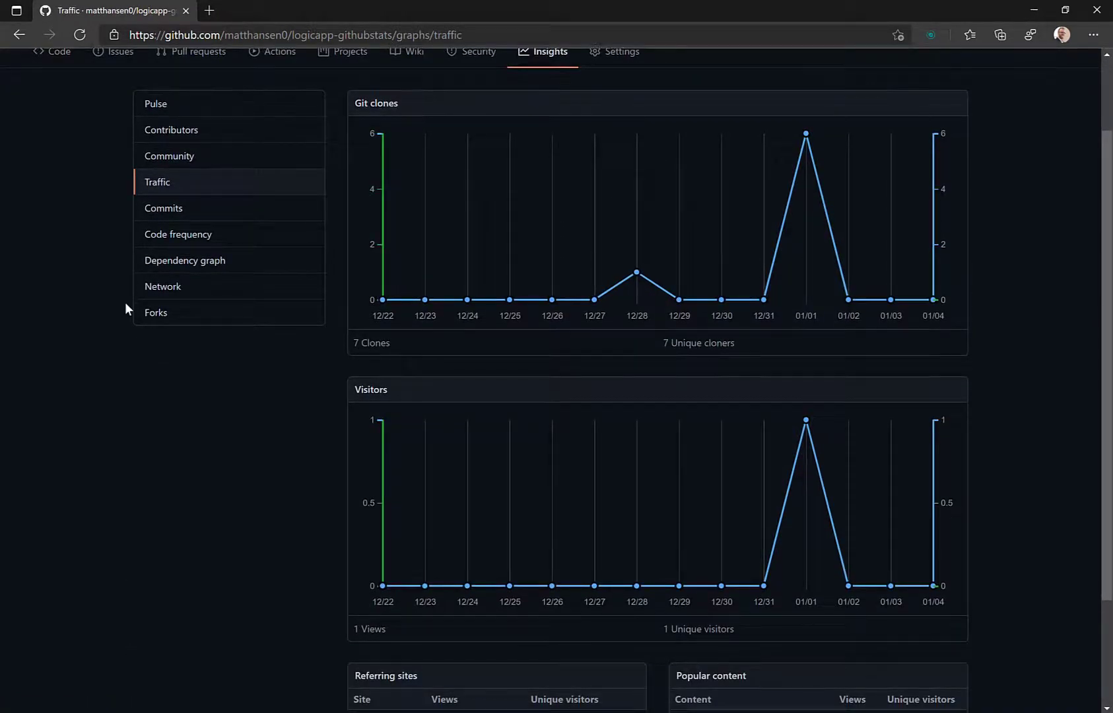
scroll(124, 302, down, 2)
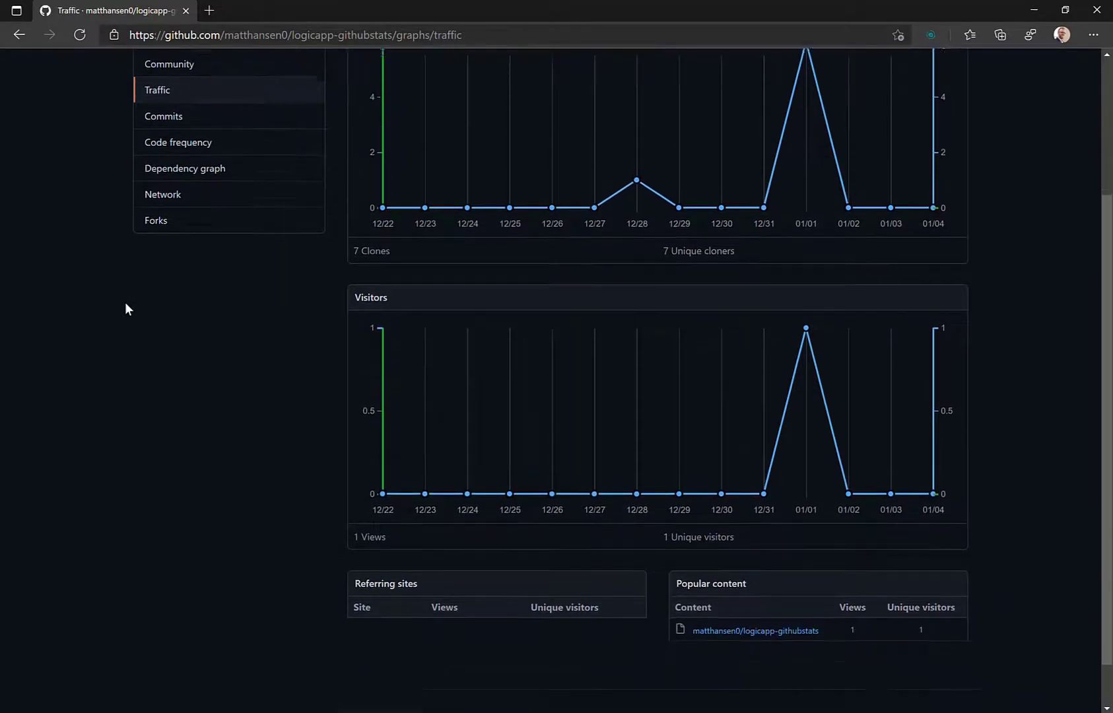
scroll(129, 297, up, 4)
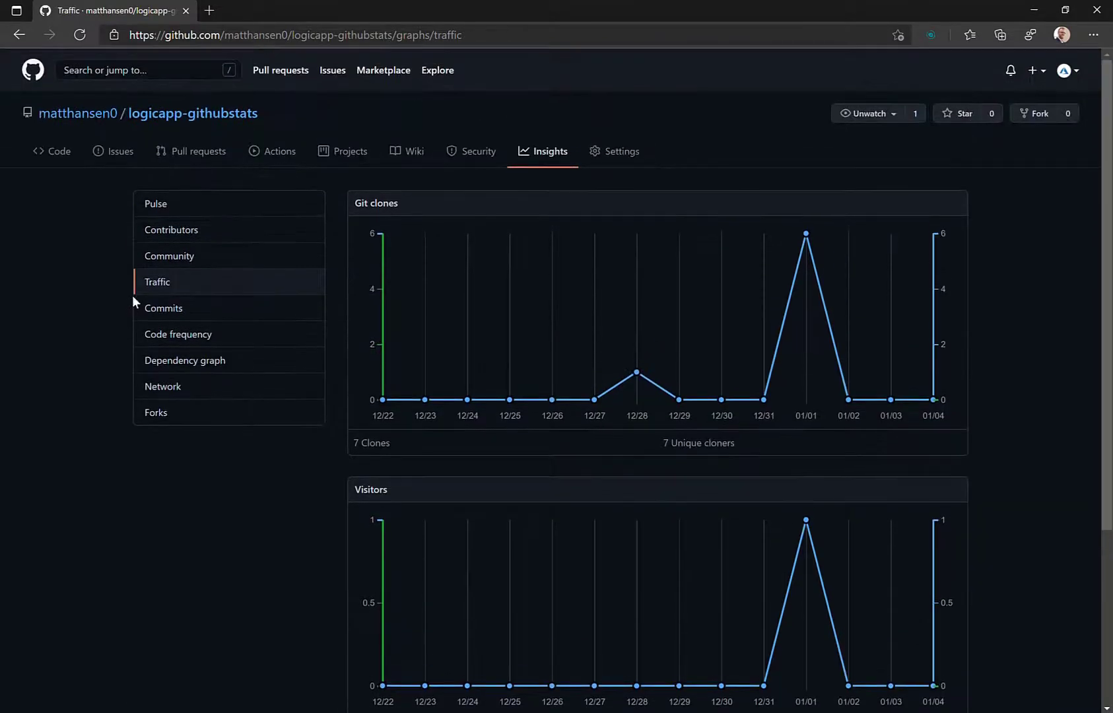
click(56, 152)
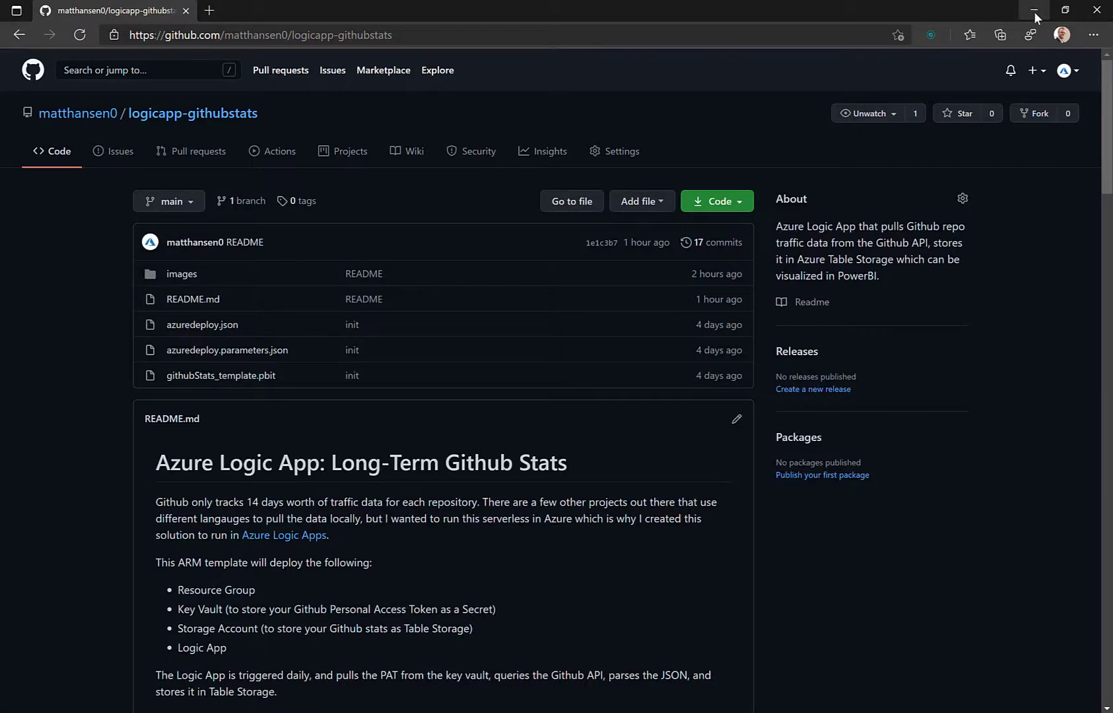
click(1033, 11)
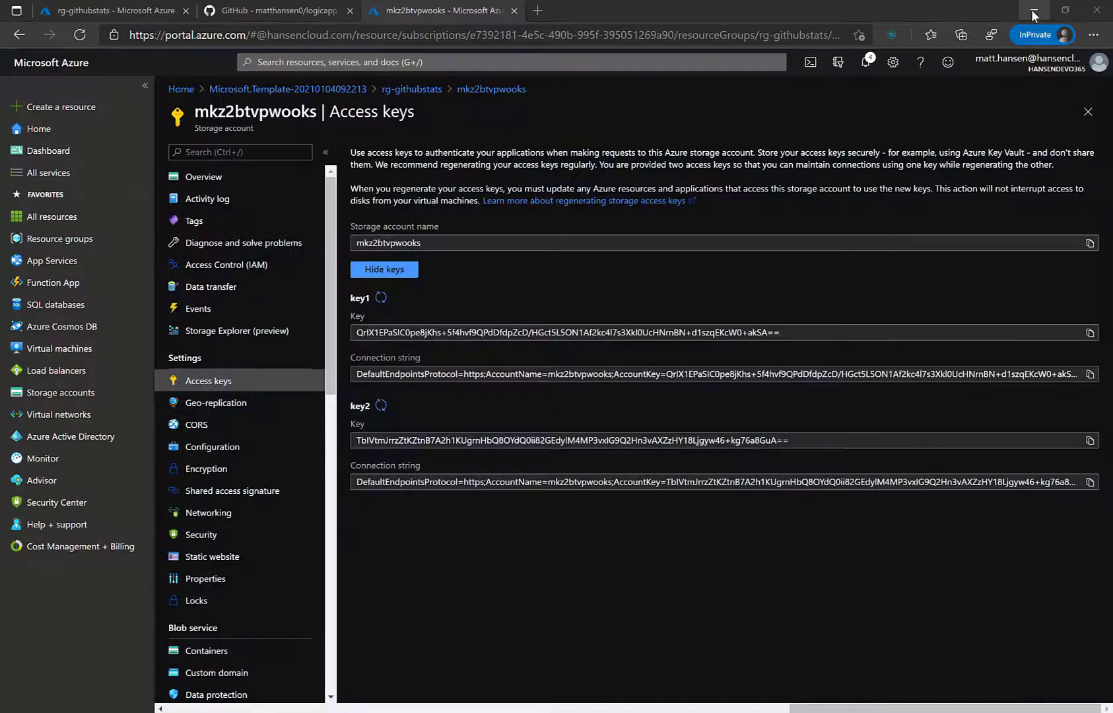
Step: Open the rg-githubstats resource group, then scroll the GitHub README to the 'PRs and issues welcome!' note
click(412, 89)
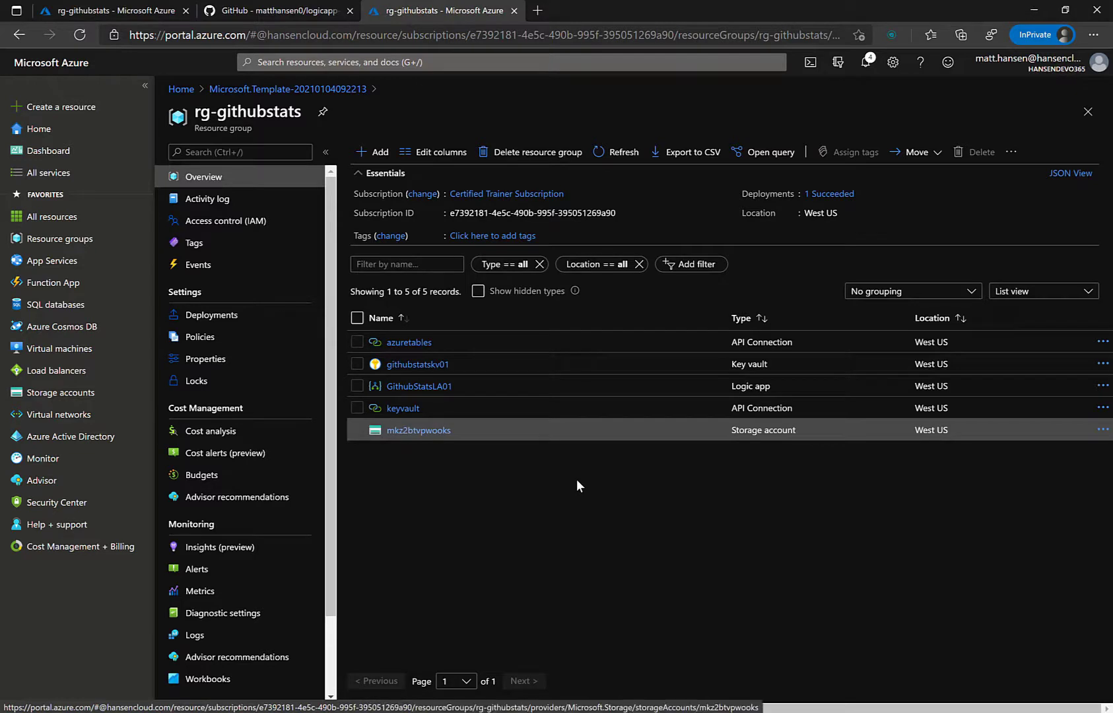
click(282, 12)
scroll(306, 454, down, 6)
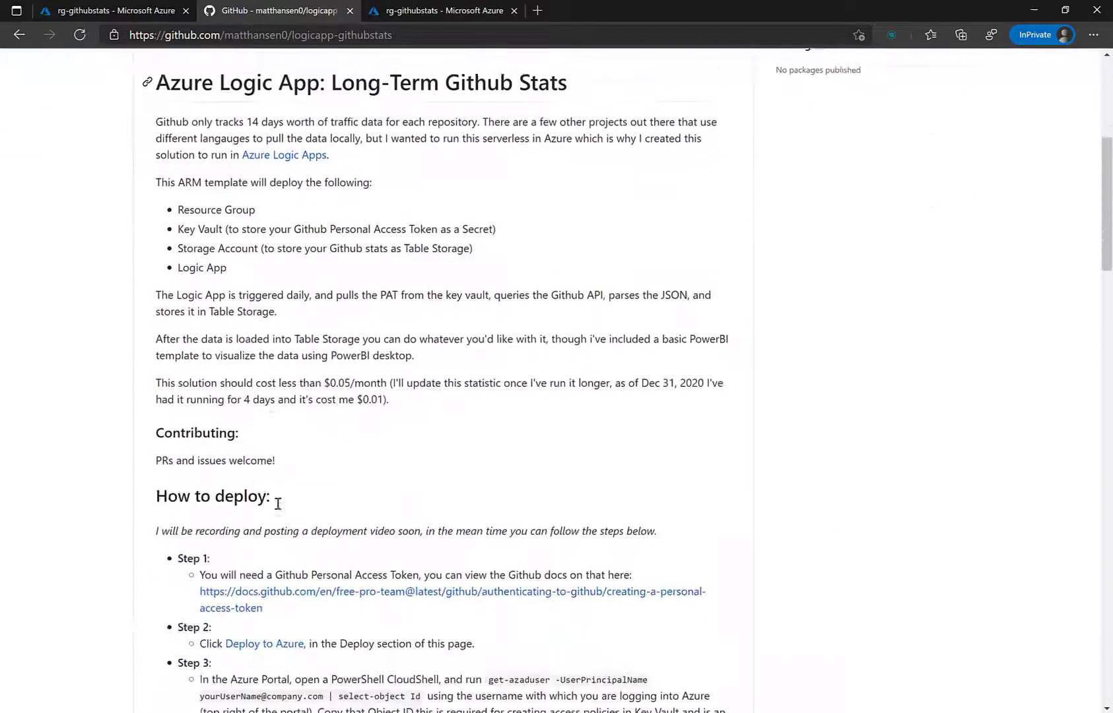
drag(276, 448, 153, 450)
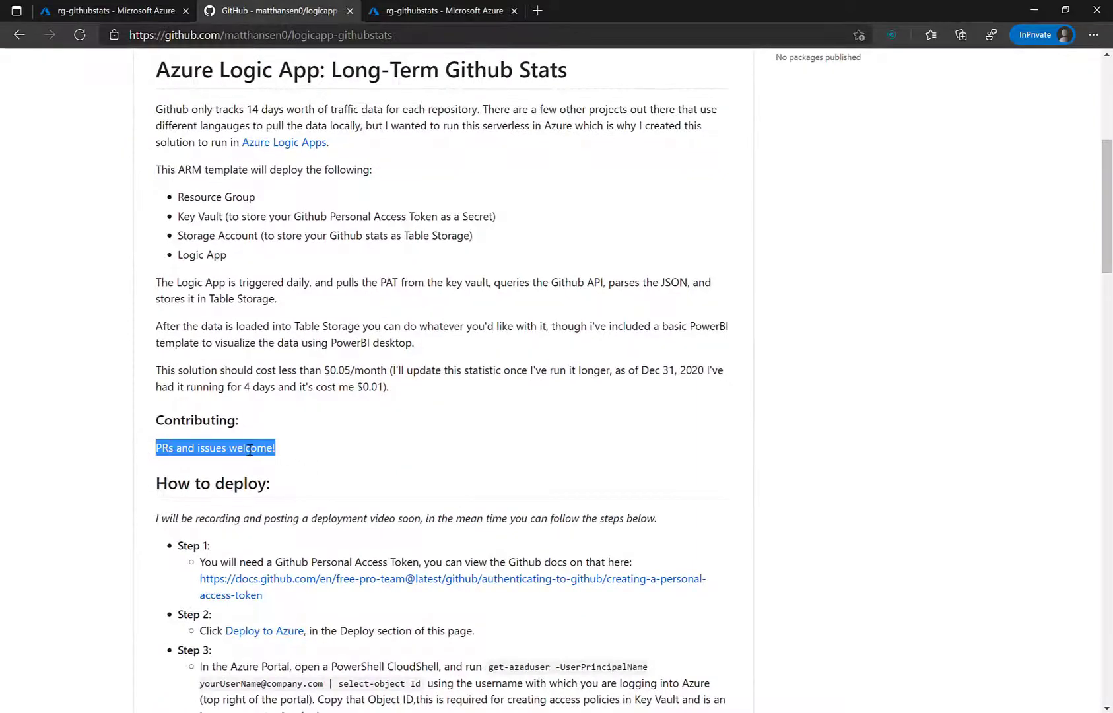
click(379, 445)
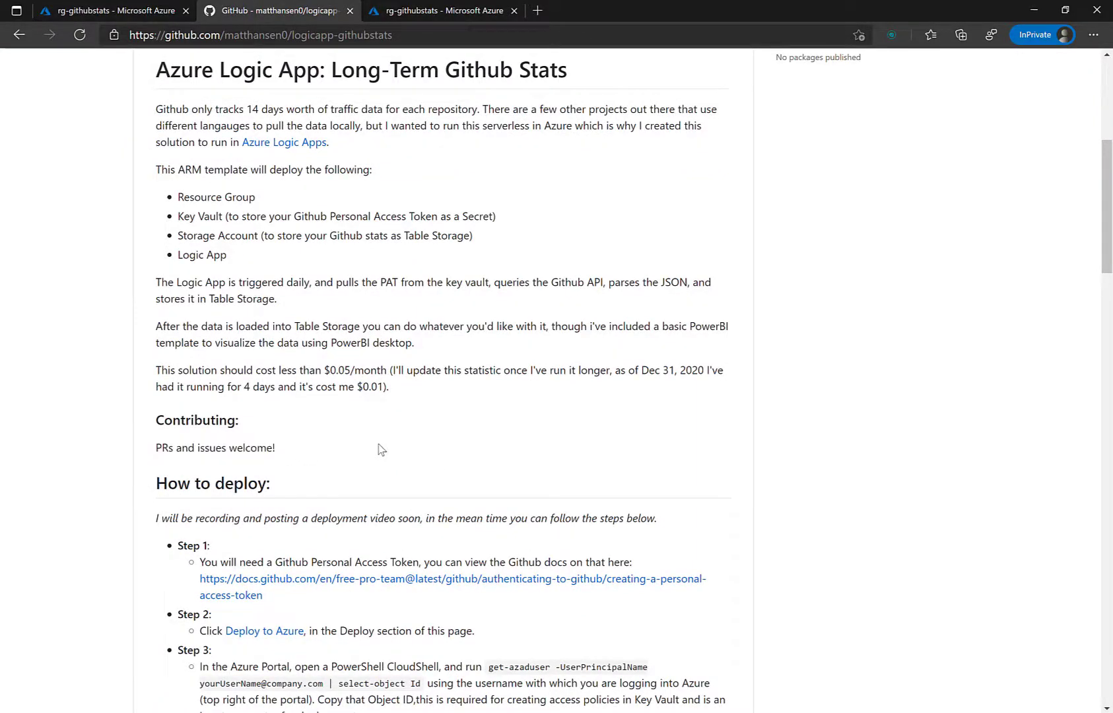